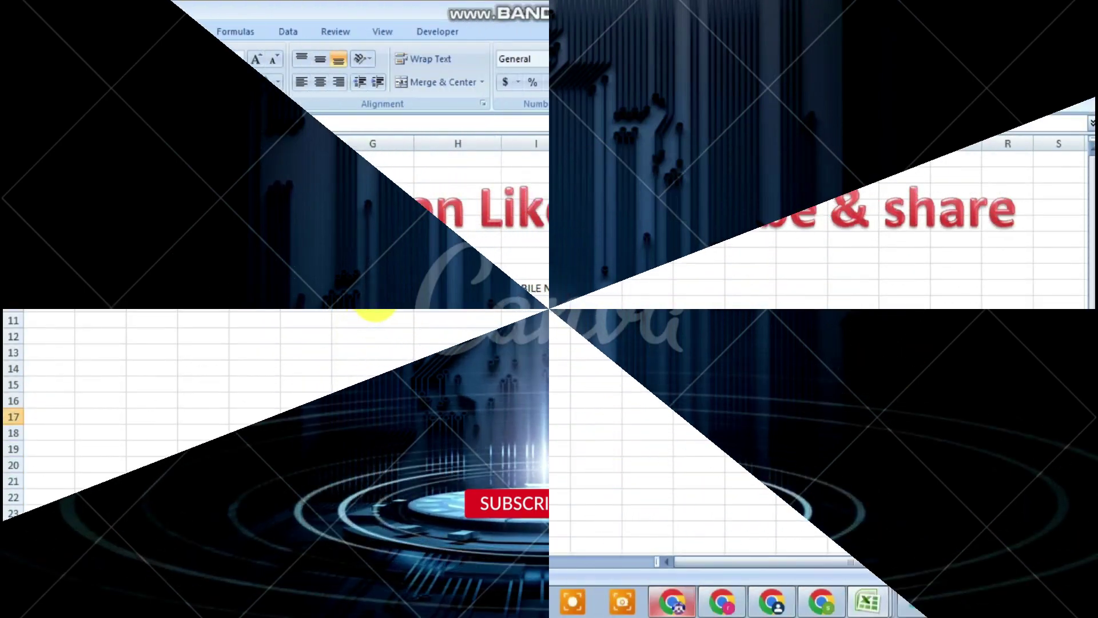
Step: Enter a sample person's full name in G10 under NAME and widen column G to fit it
left_click(453, 289)
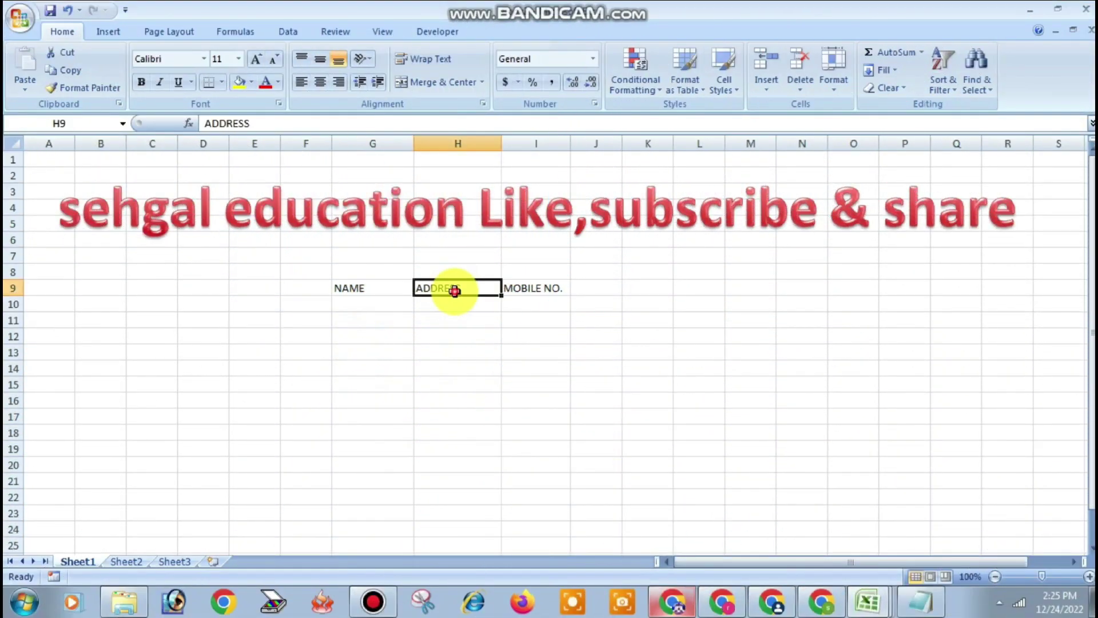
left_click(536, 290)
left_click(385, 289)
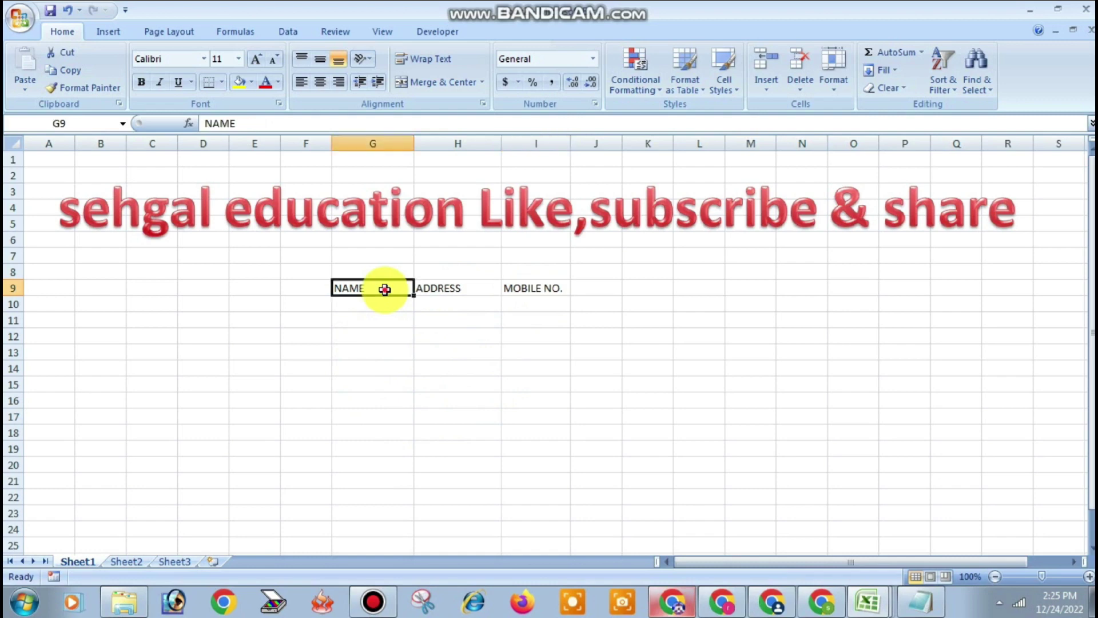
left_click(386, 309)
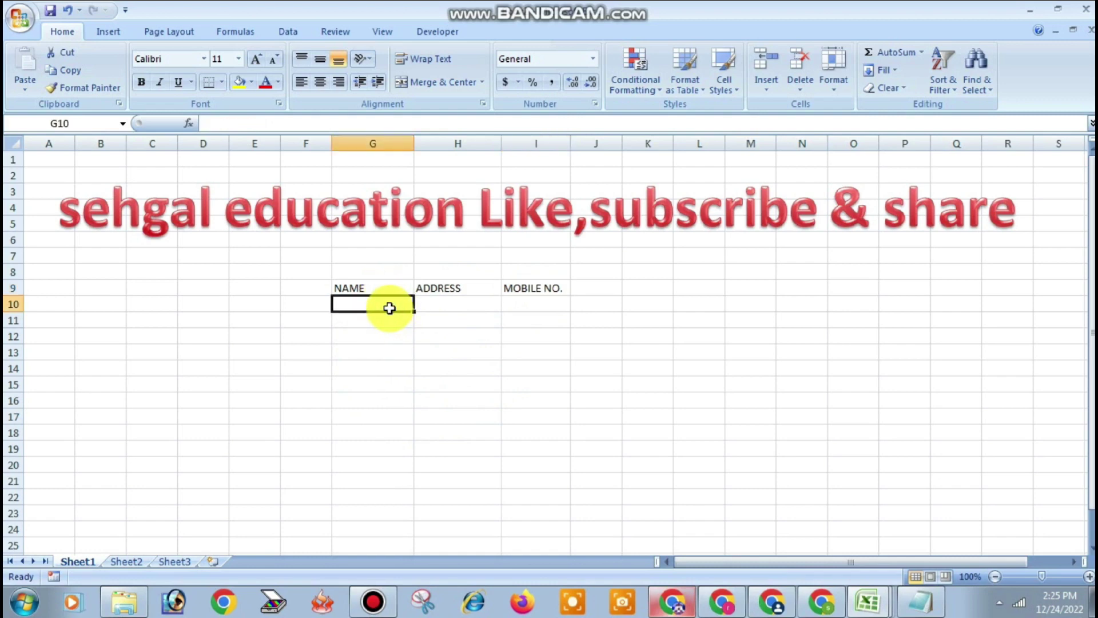
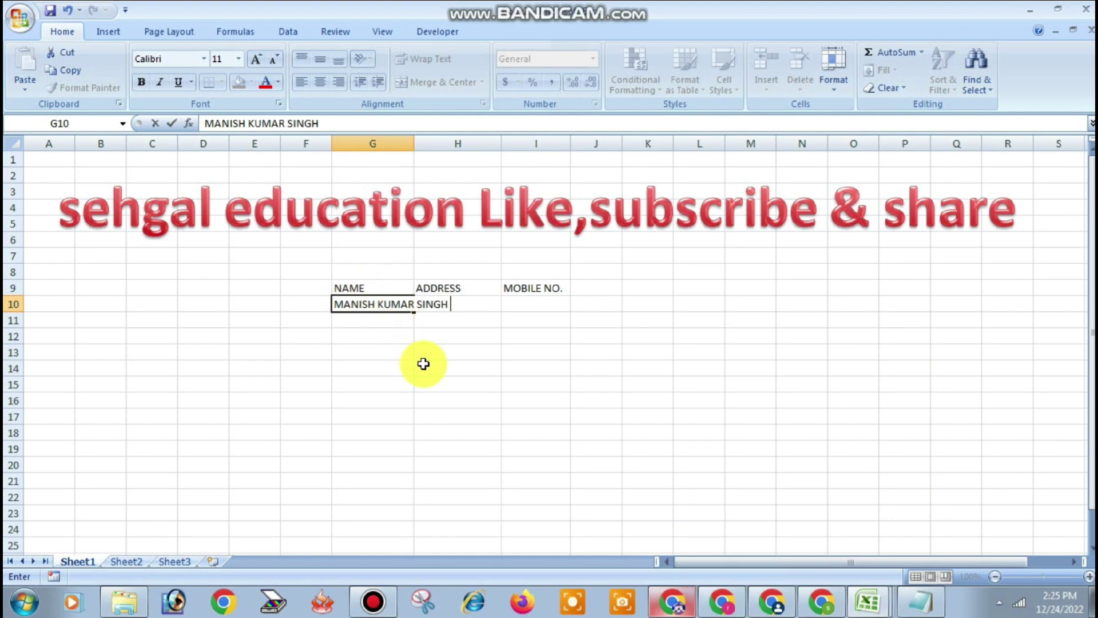
left_click(421, 363)
left_click_drag(412, 149, 449, 149)
Step: Enter the person's address in H10 under ADDRESS, correcting its last letters
left_click(496, 305)
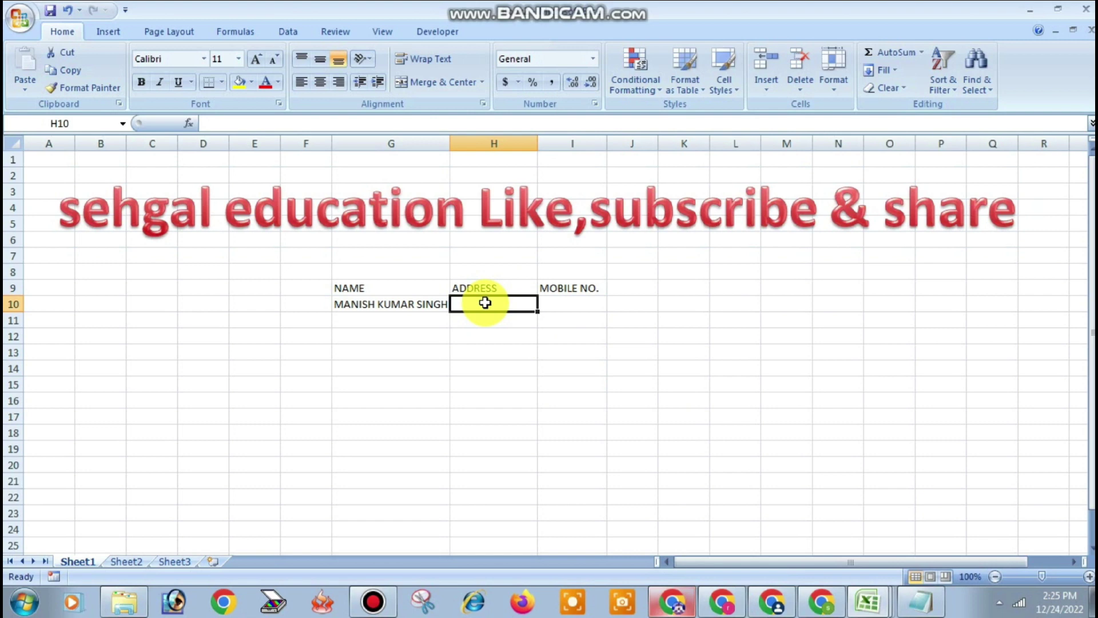
type("OLD CA")
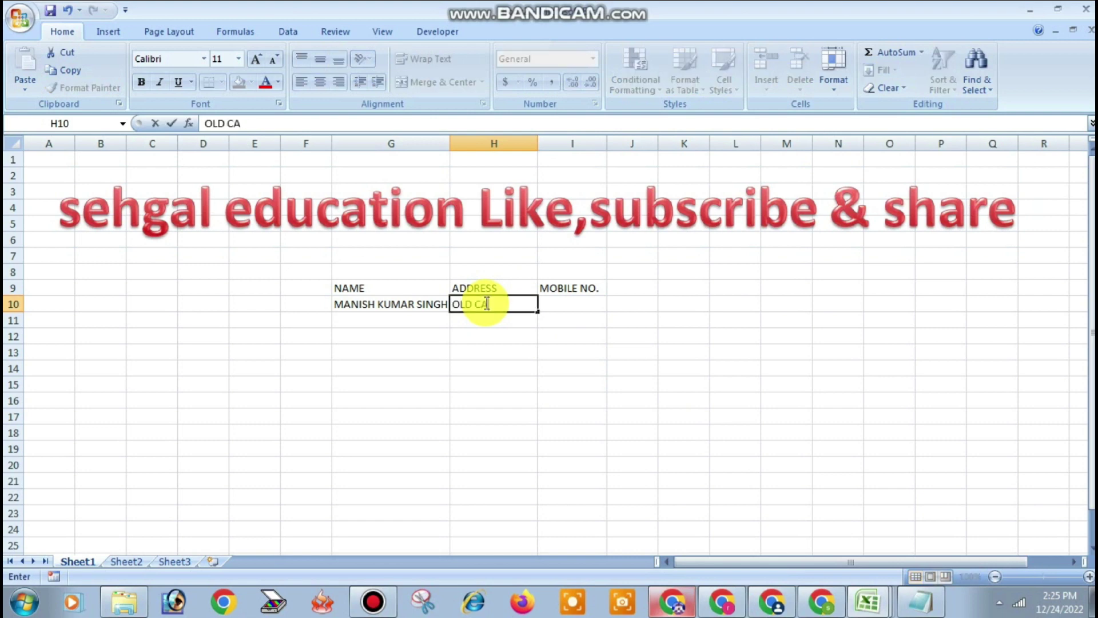
type("NTT ")
type("MAHADE")
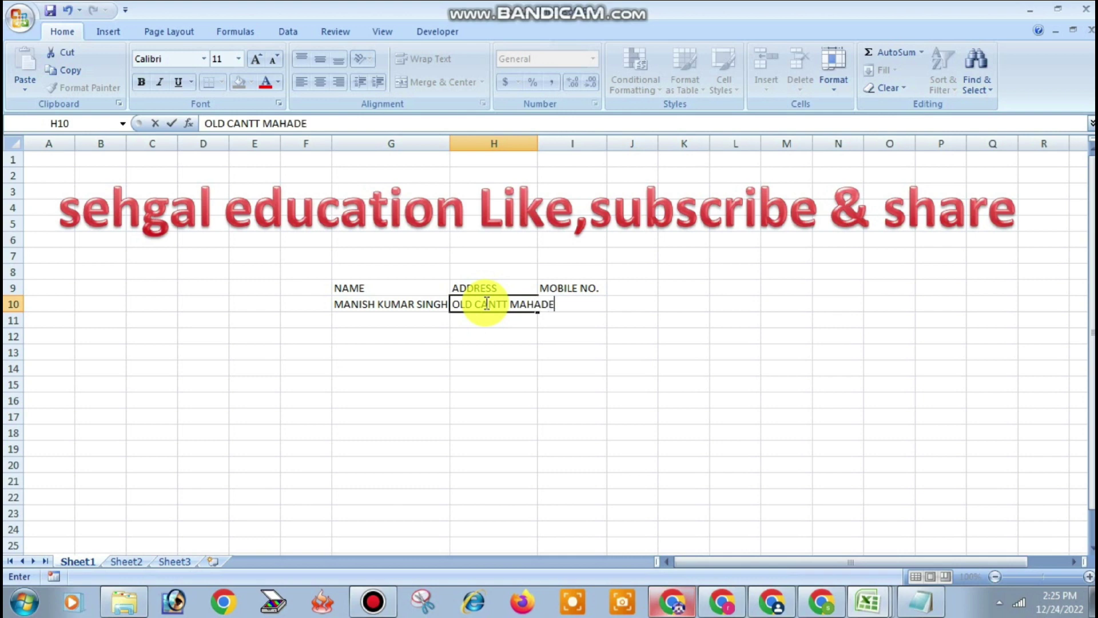
type("V WALI ")
type("GALI ")
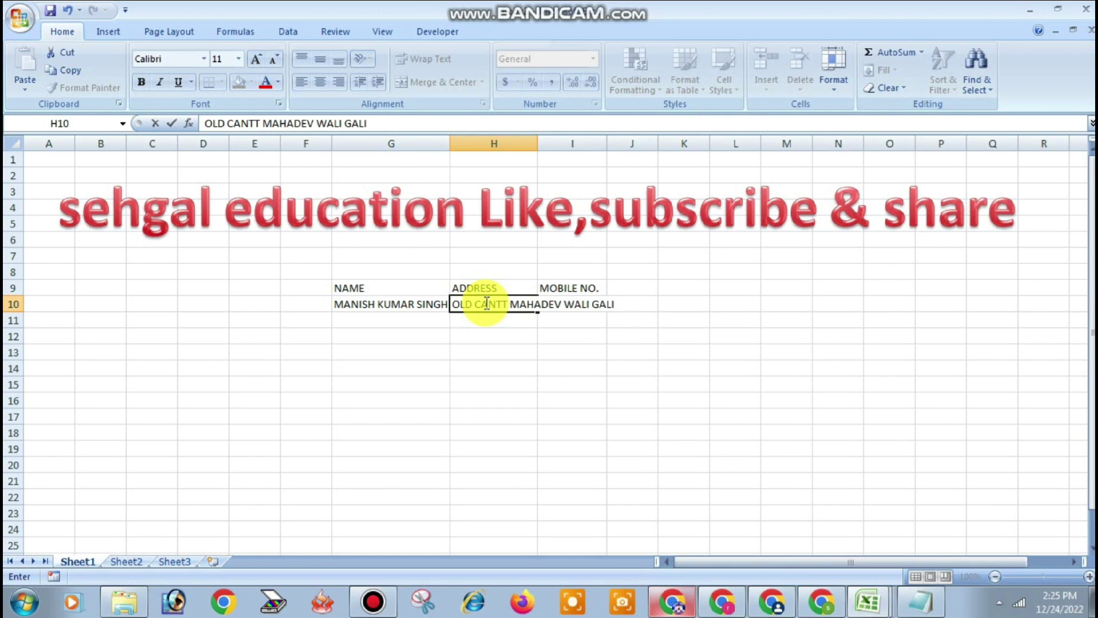
type("AG")
key("BackSpace")
type("RA")
left_click(549, 432)
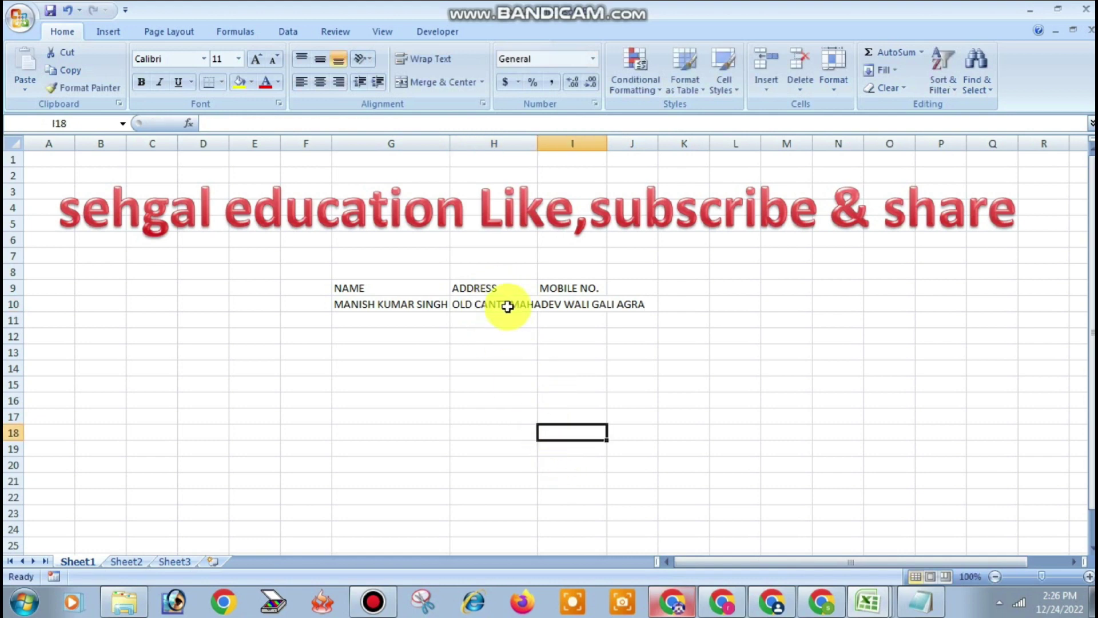
Step: Resize the NAME, ADDRESS and MOBILE NO. columns: widen H and I, then narrow G and H
left_click_drag(538, 143, 646, 160)
left_click(559, 336)
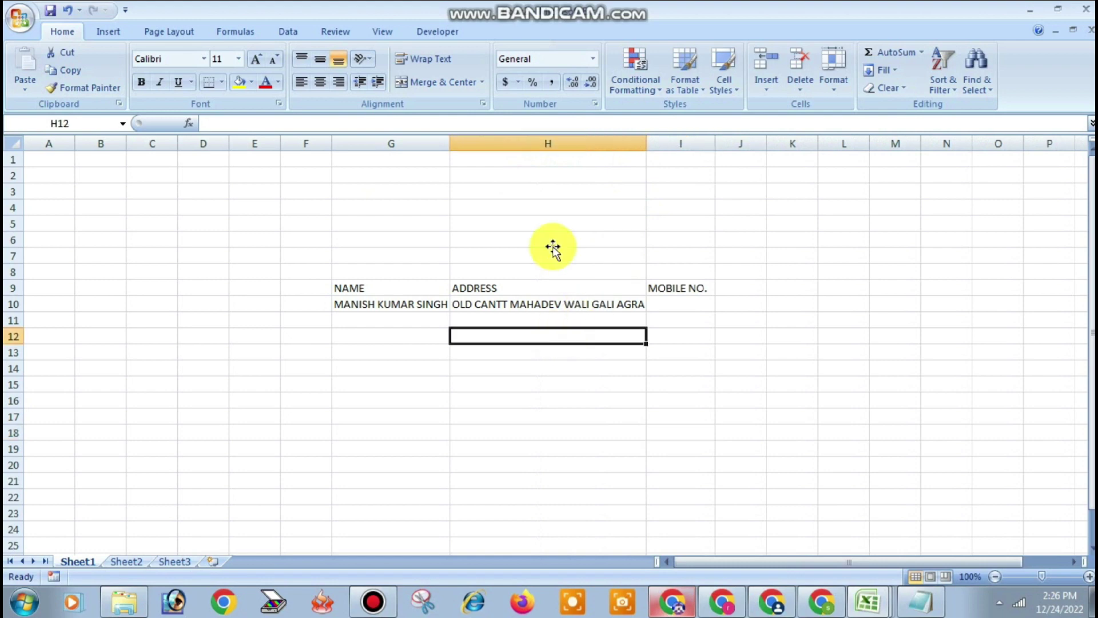
left_click(625, 351)
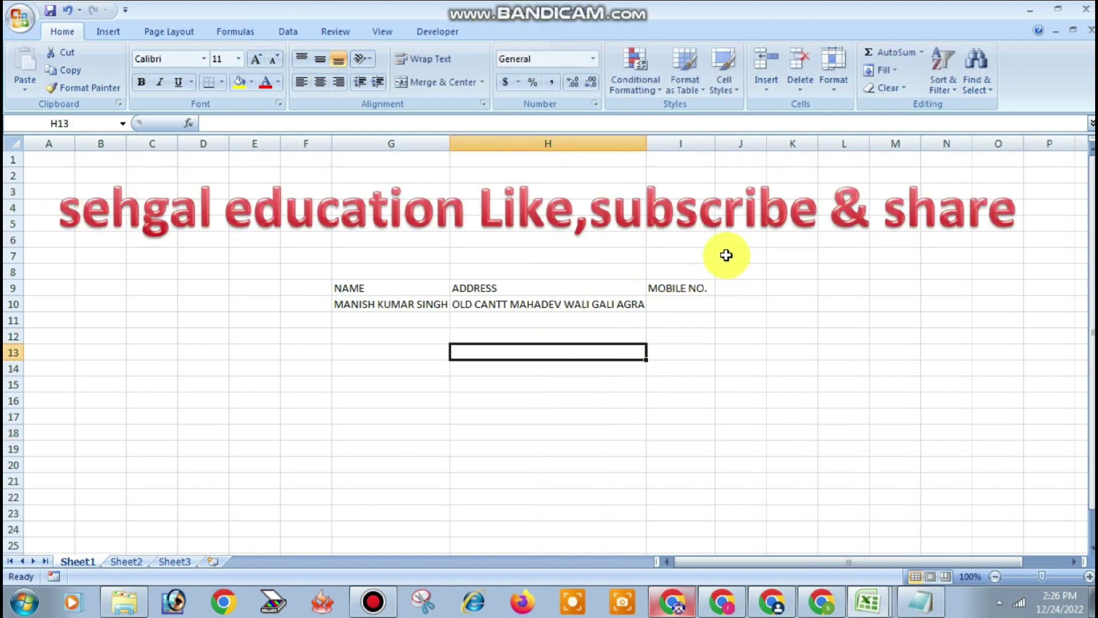
left_click_drag(715, 144, 733, 144)
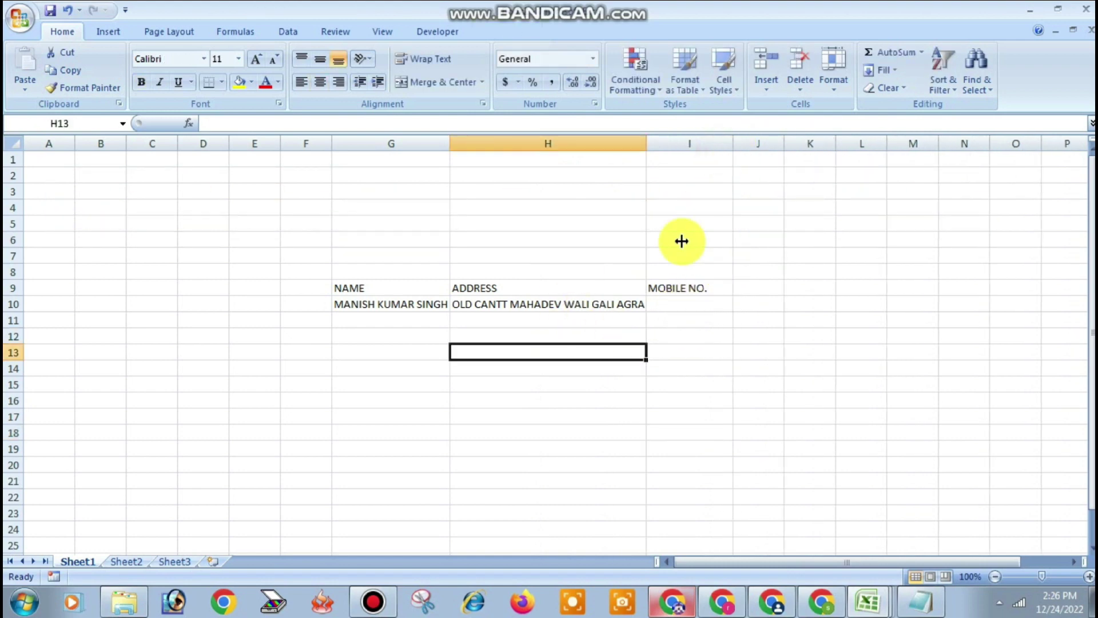
left_click(564, 338)
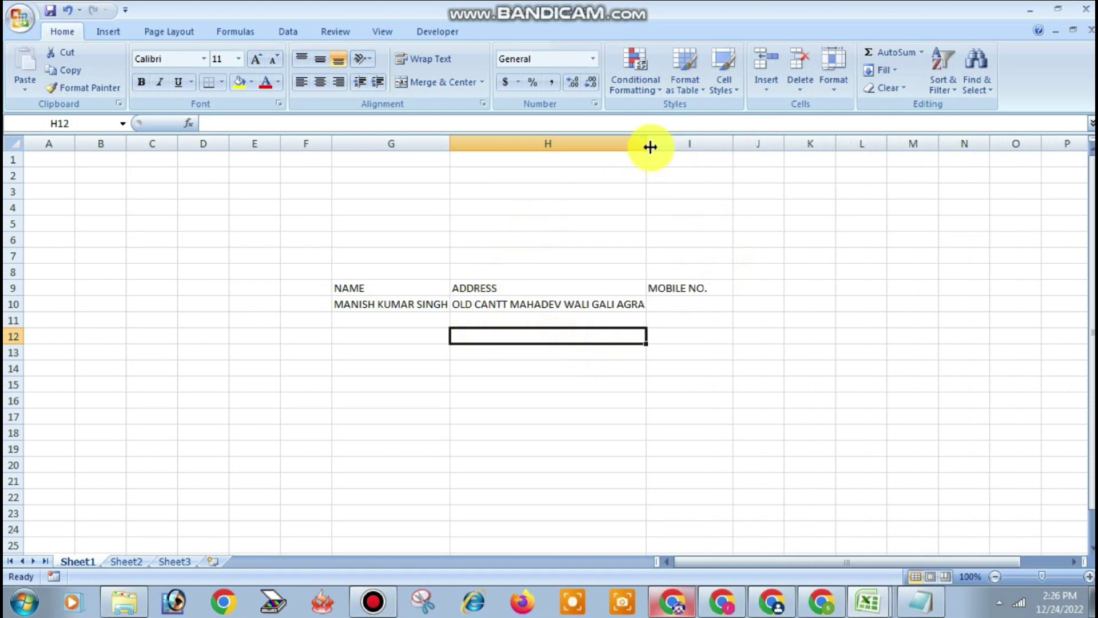
left_click_drag(650, 147, 591, 148)
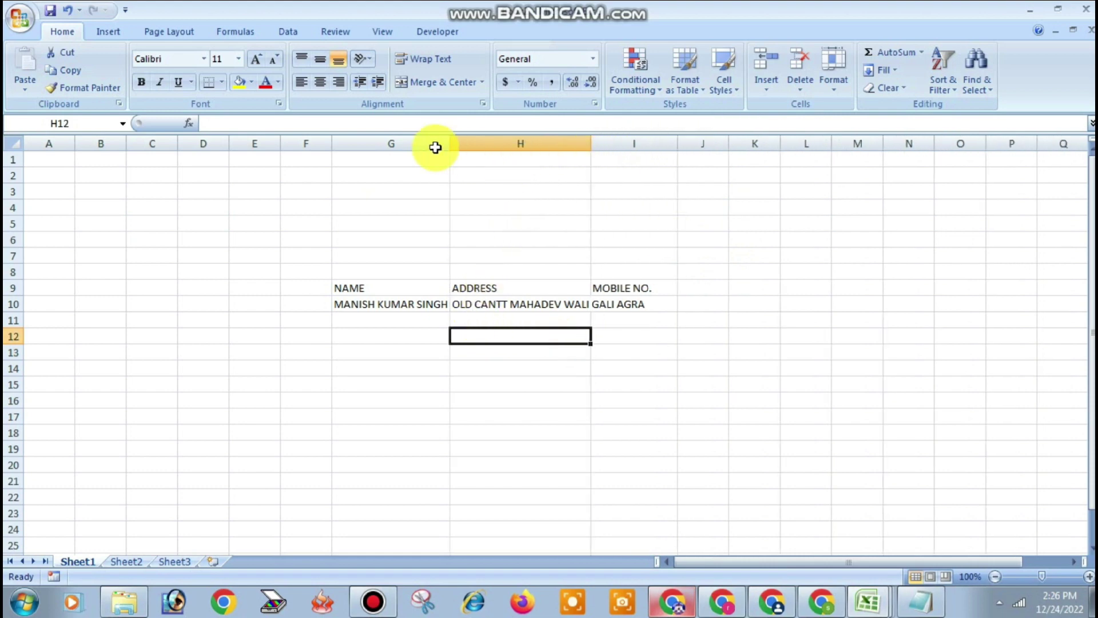
left_click_drag(450, 143, 425, 146)
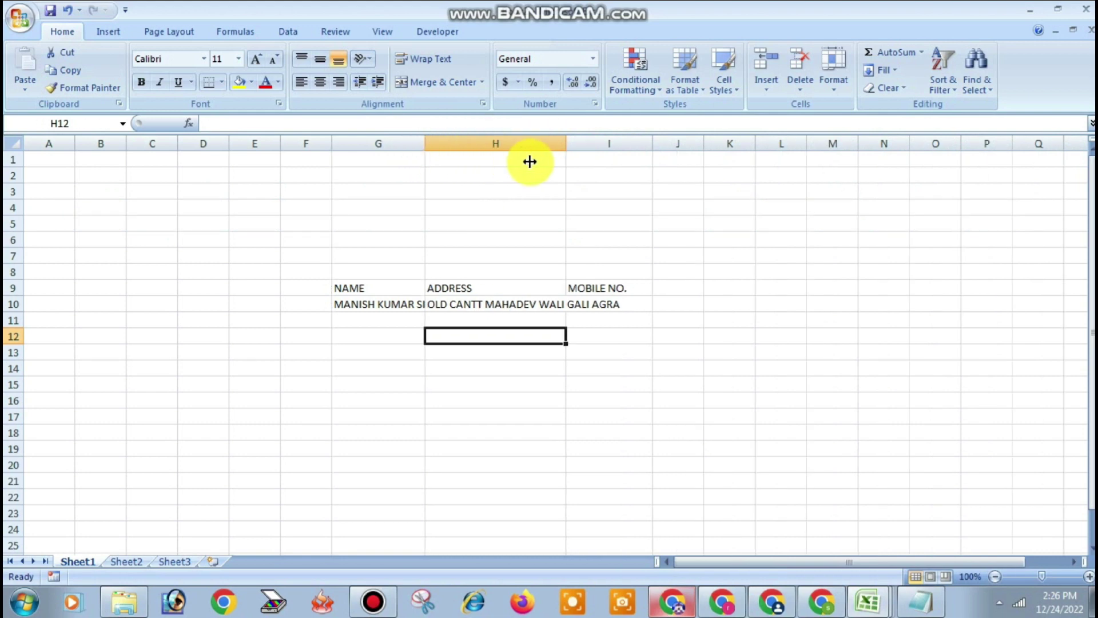
left_click_drag(565, 147, 556, 148)
Step: Clear the sample name and address from G10:I12
left_click(588, 376)
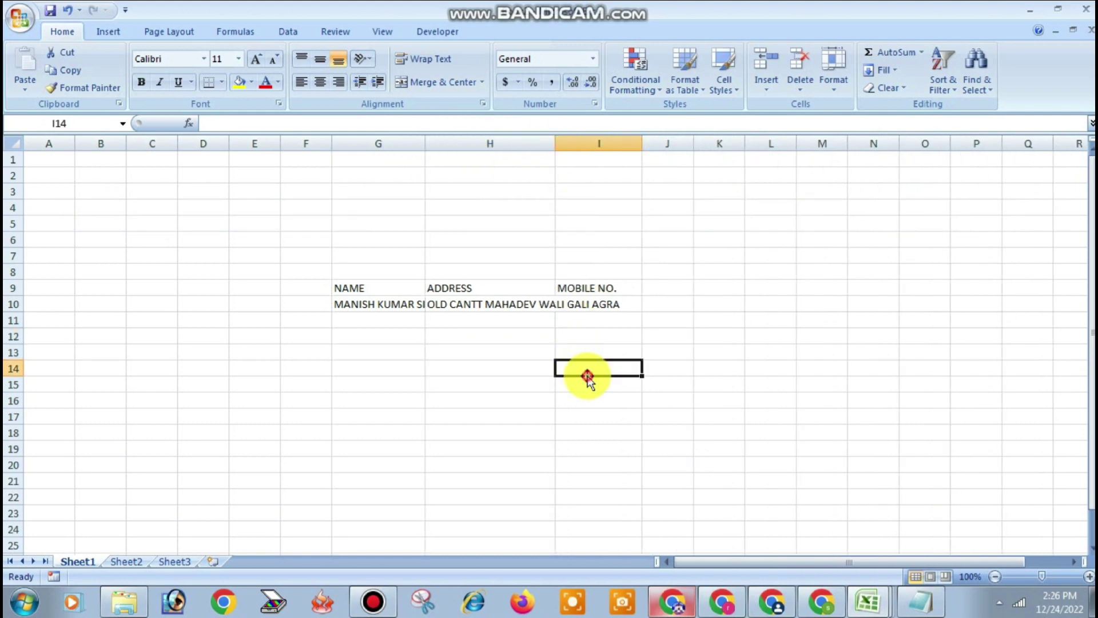
mouse_move(350, 306)
left_mouse_down()
mouse_move(417, 323)
mouse_move(599, 335)
left_mouse_up()
key("Delete")
Step: Paste the clipboard contents into cell G10 below the headings
left_click(491, 385)
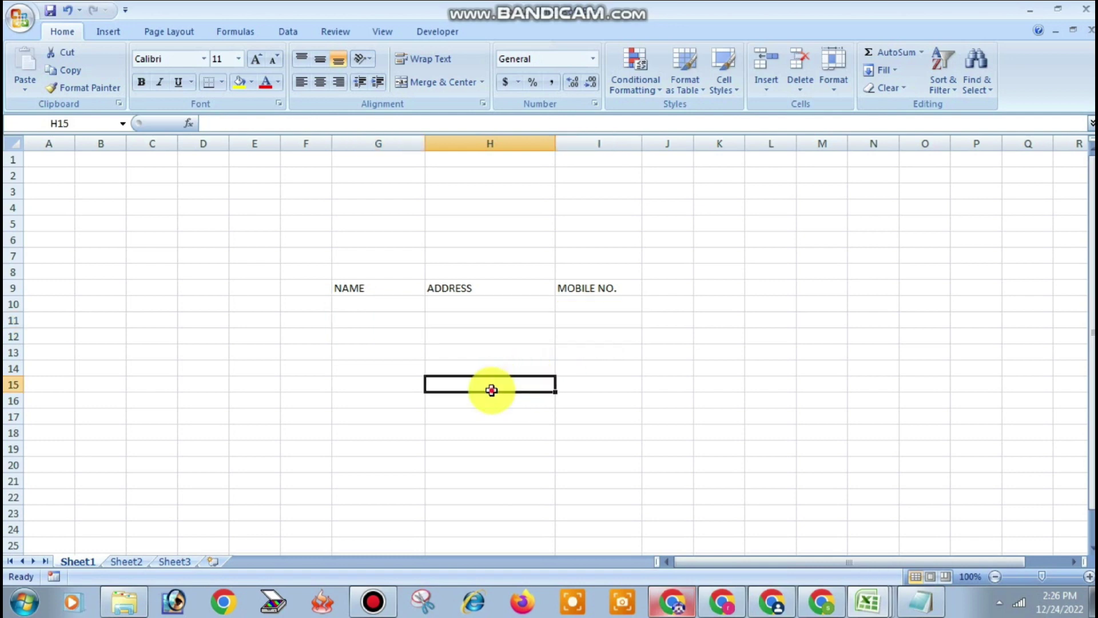
left_click(449, 303)
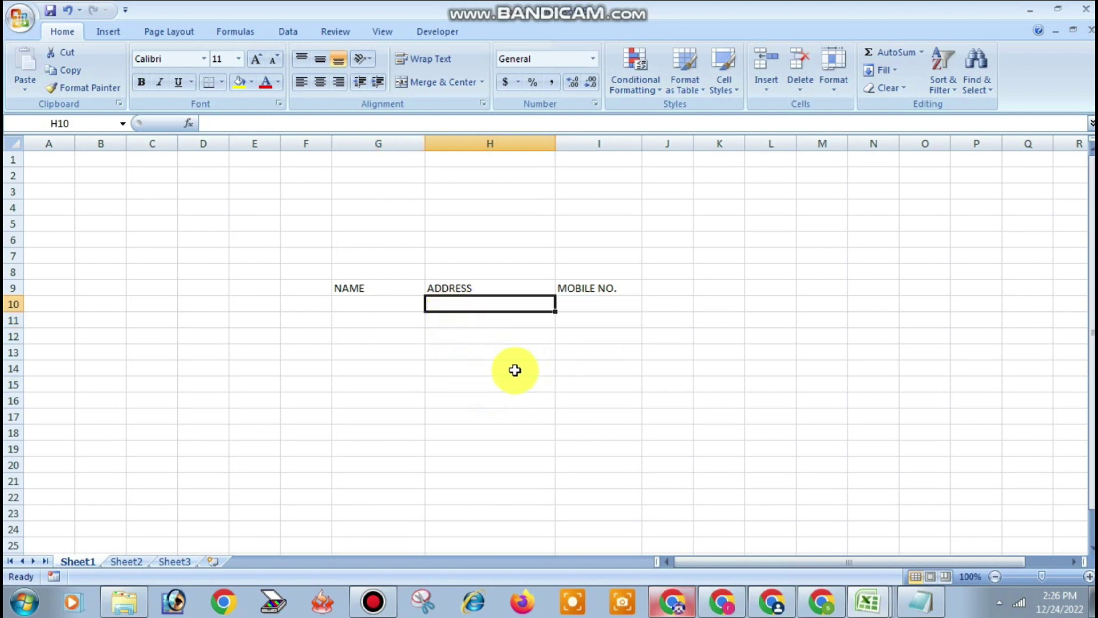
left_click(497, 353)
left_click(417, 314)
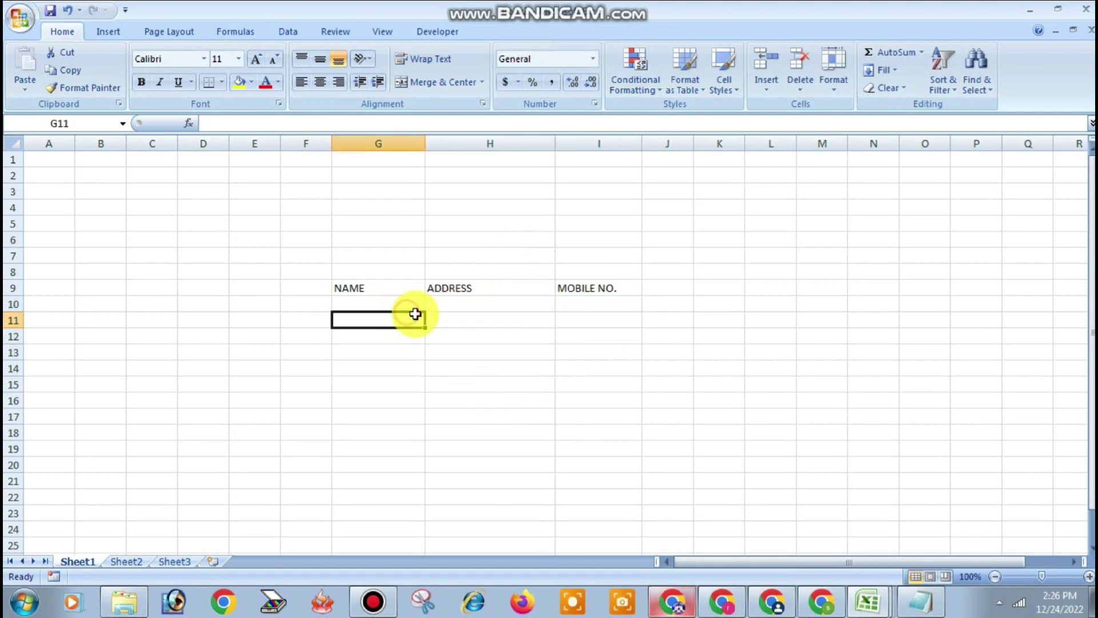
left_click(419, 269)
left_click(504, 336)
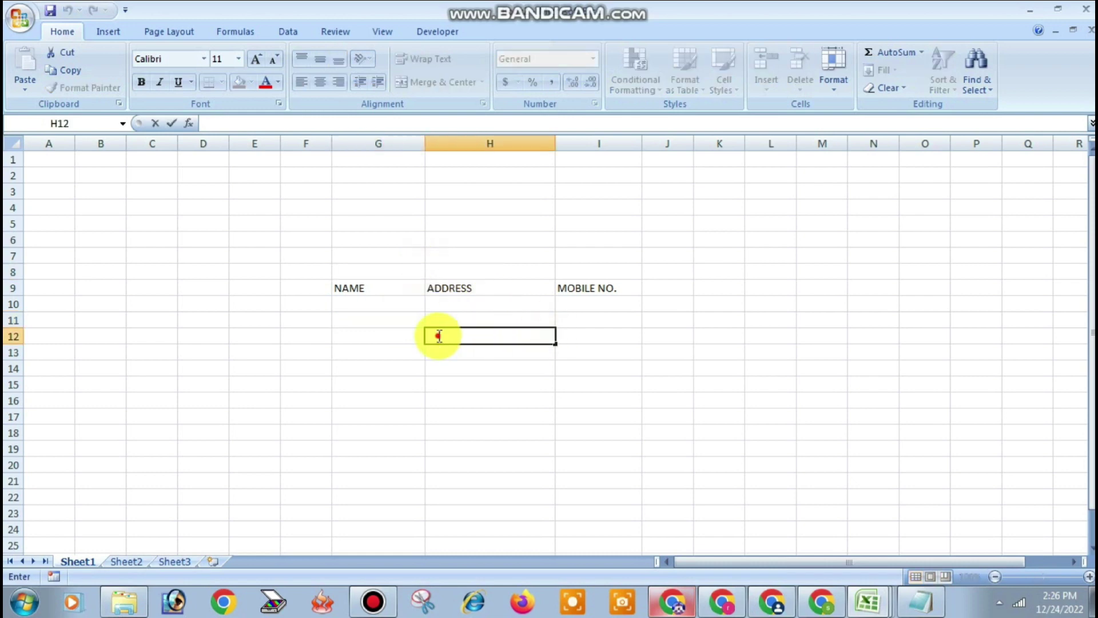
left_click(355, 305)
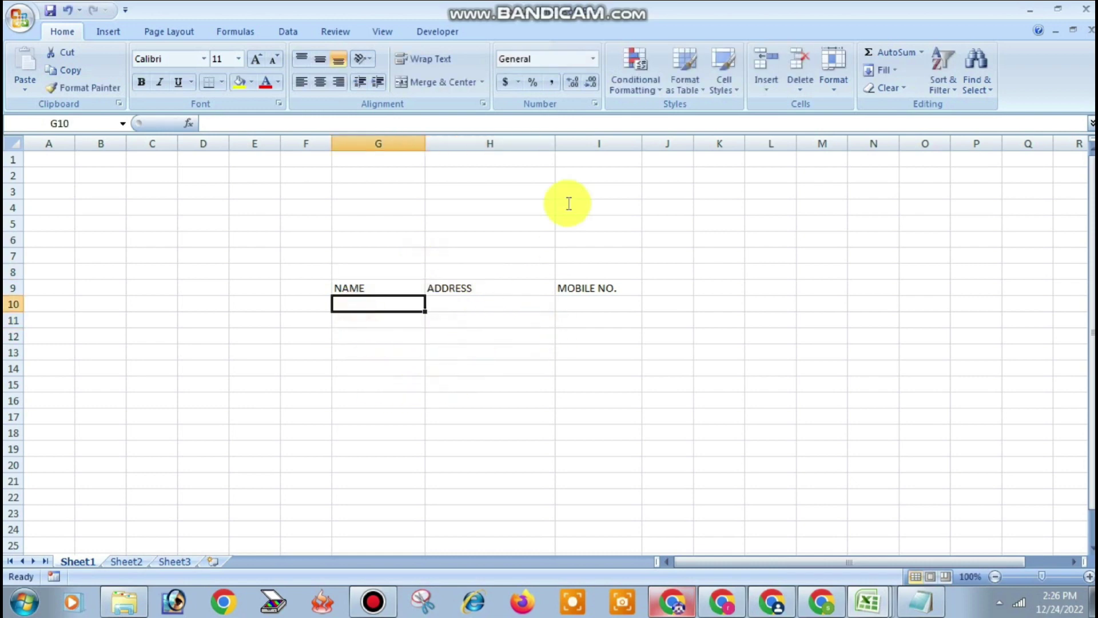
key("ctrl+v")
Step: Undo and redo the paste, leaving G10 under the NAME heading selected
left_click(480, 368)
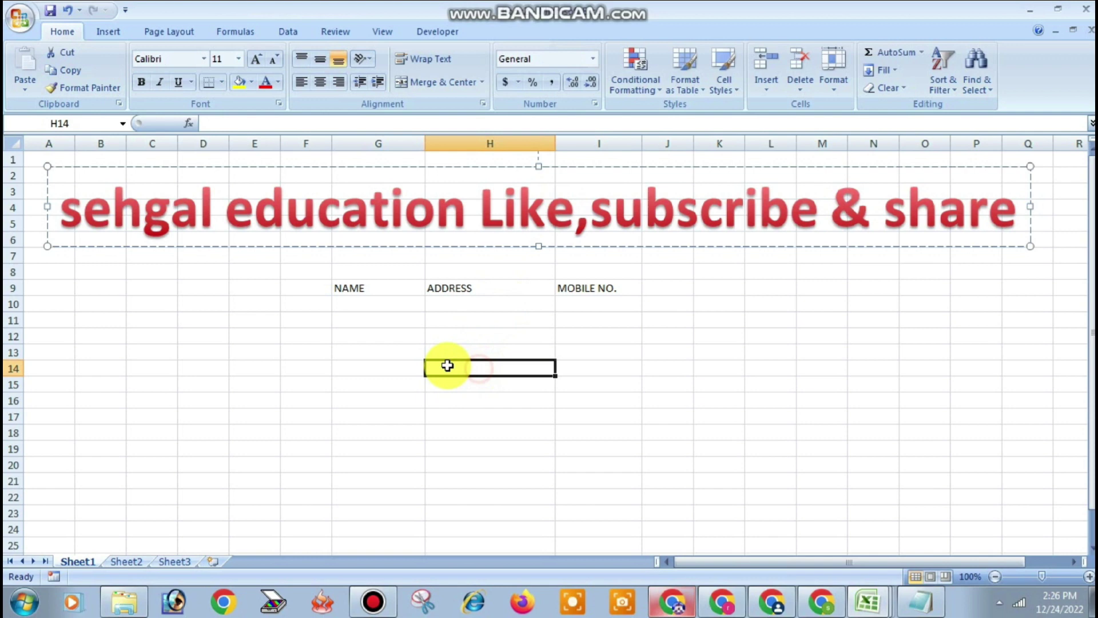
left_click(373, 309)
key("ctrl+z")
left_click(491, 351)
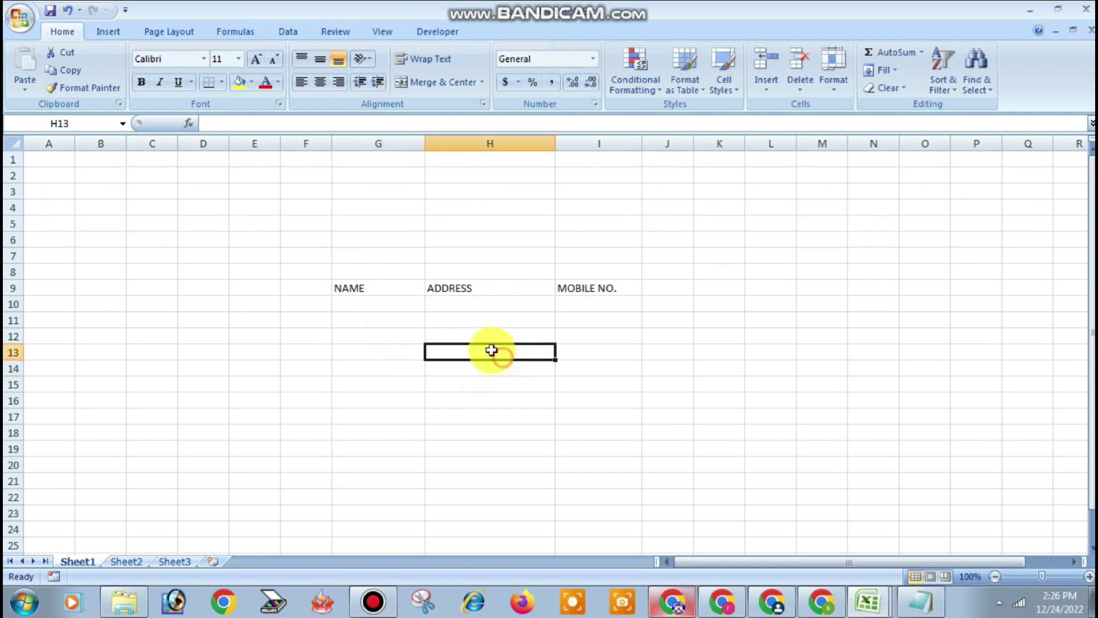
key("ctrl+y")
left_click(375, 232)
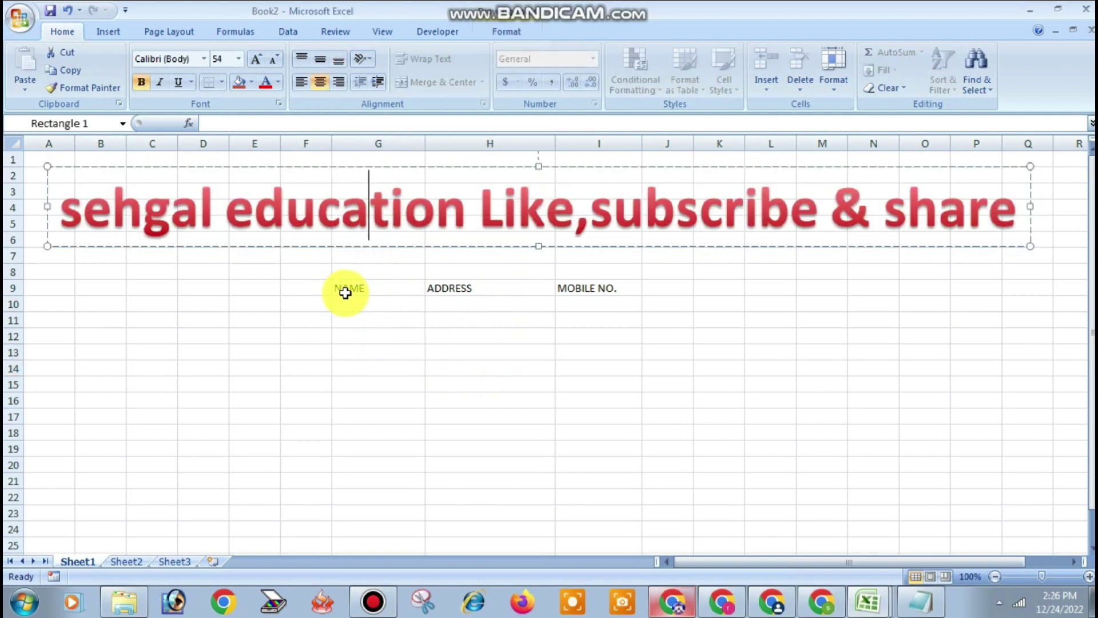
left_click(343, 289)
left_click(371, 305)
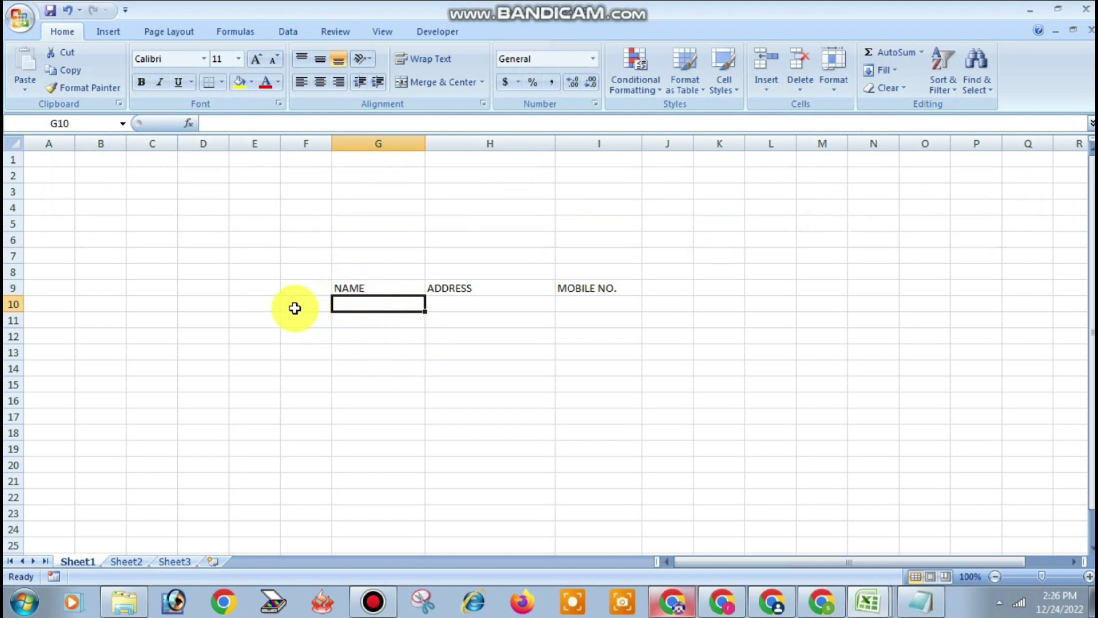
Step: Open Sheet1's code via View Code and insert an empty Worksheet_SelectionChange stub from the Worksheet object
right_click(74, 562)
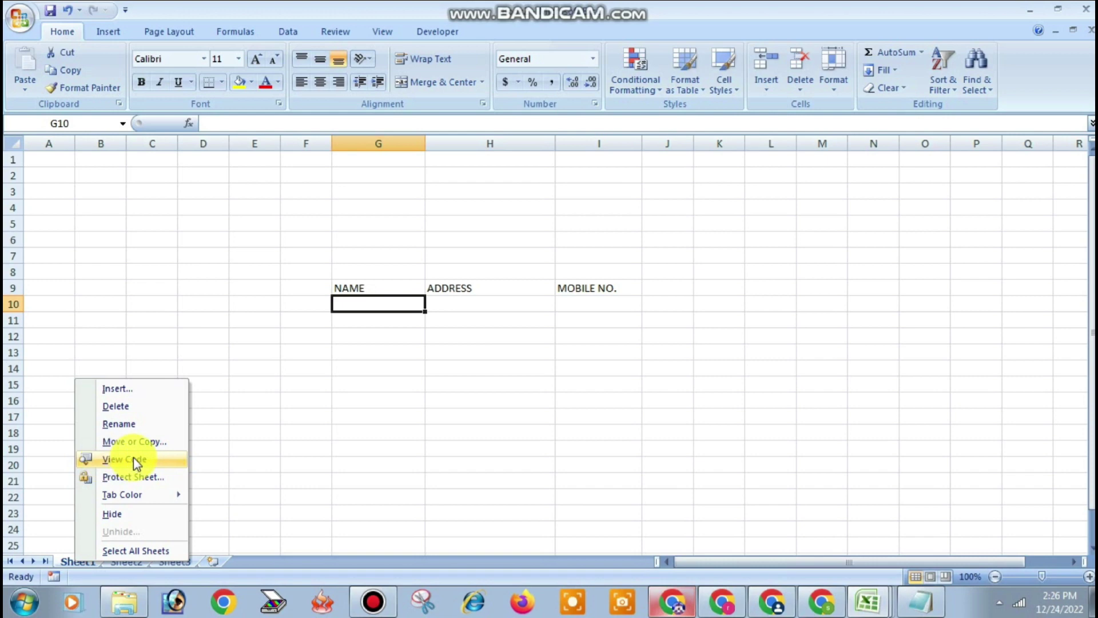
left_click(133, 458)
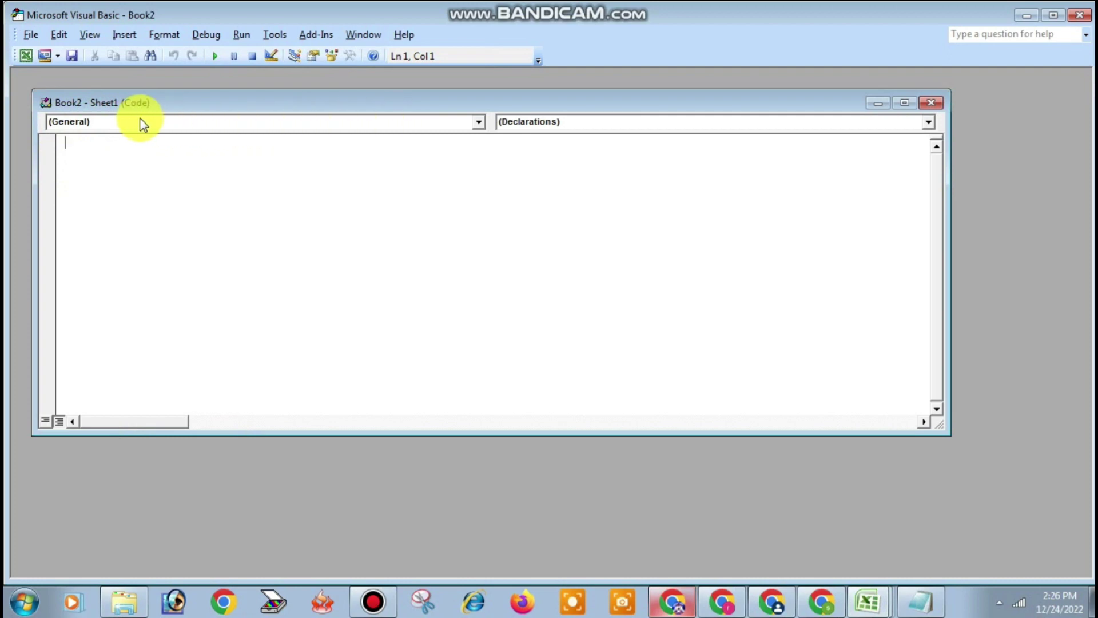
left_click(110, 122)
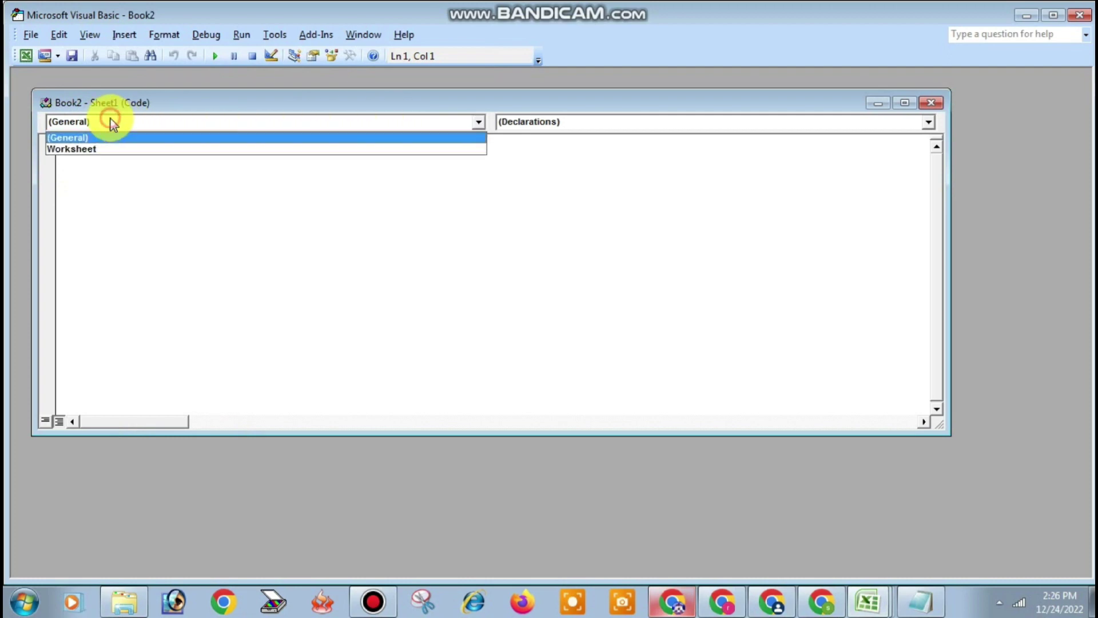
left_click(84, 149)
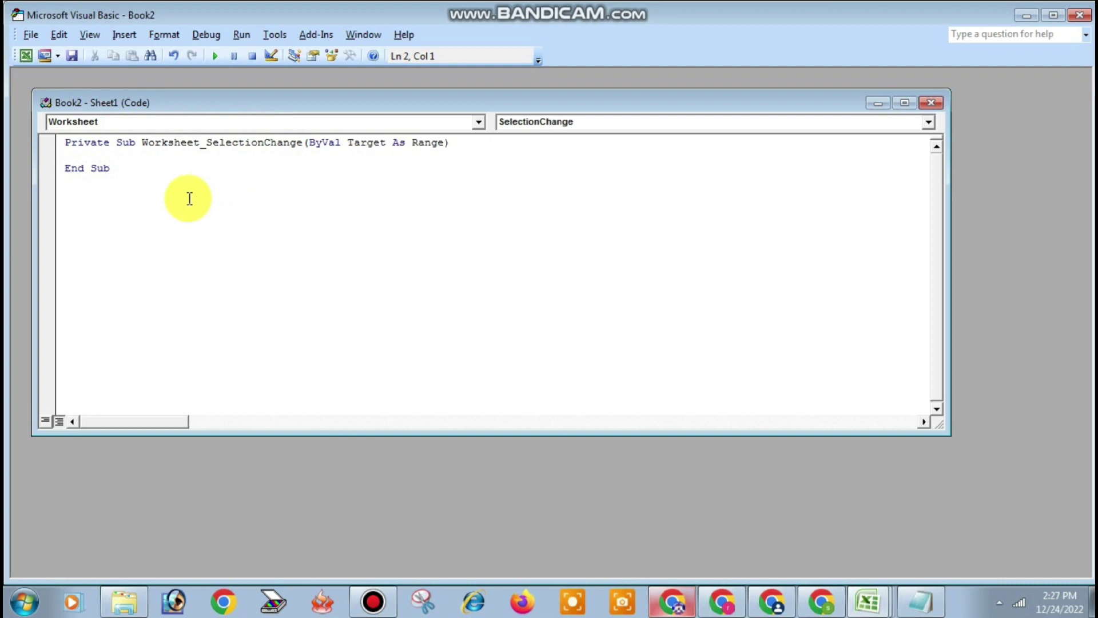
left_click(71, 155)
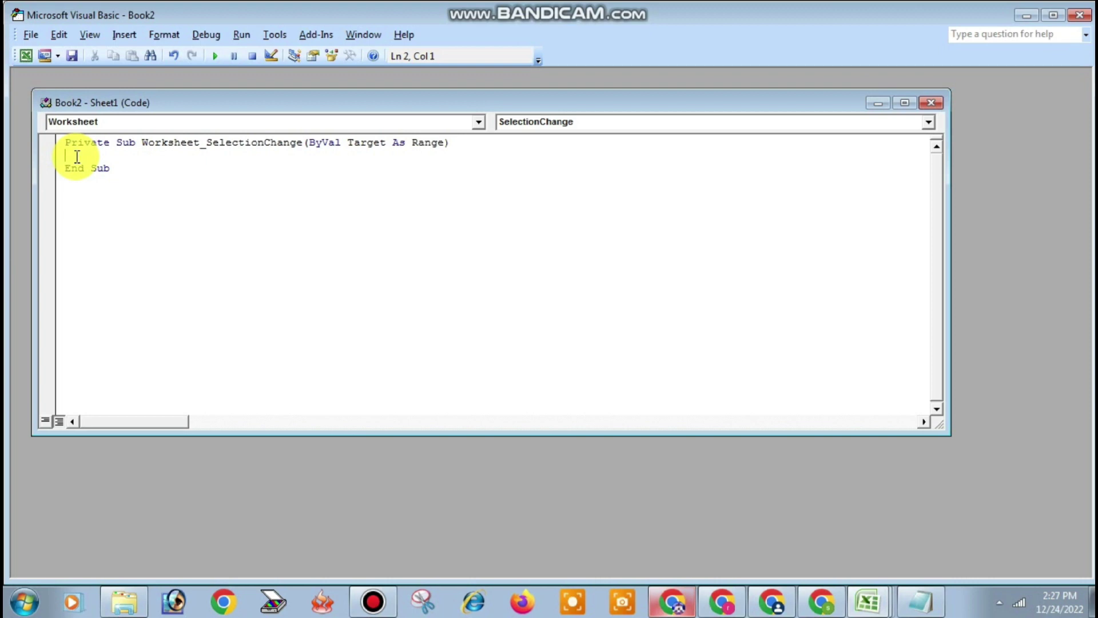
Step: Type Cells.EntireColumn.AutoFit inside the SelectionChange procedure, fixing typos in the property name
type("A")
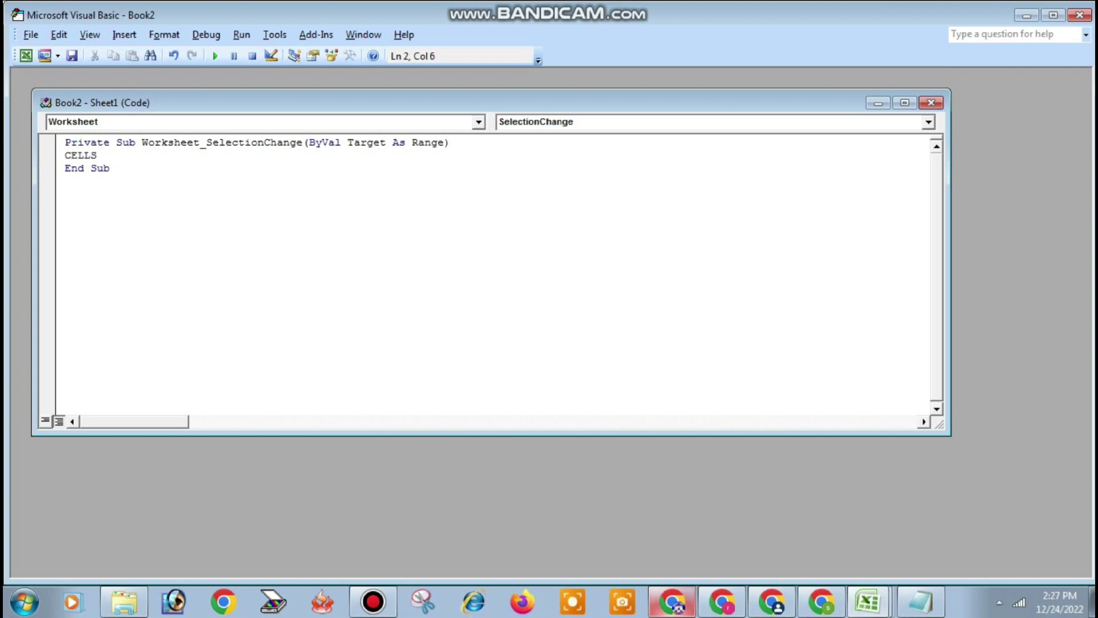
type(".")
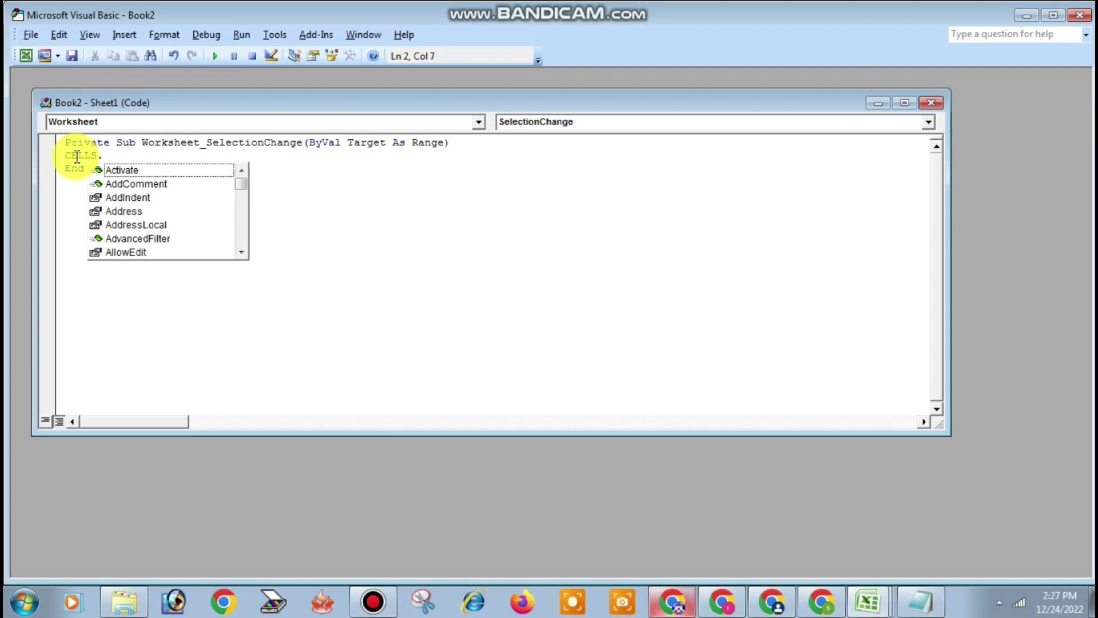
type("E")
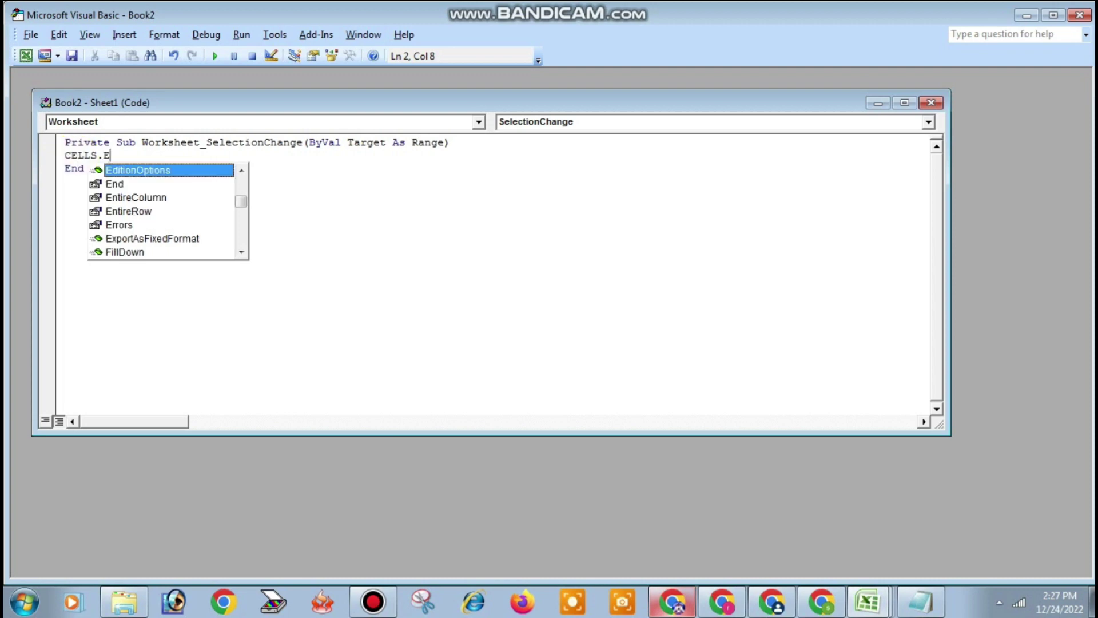
type("NTIREcOL")
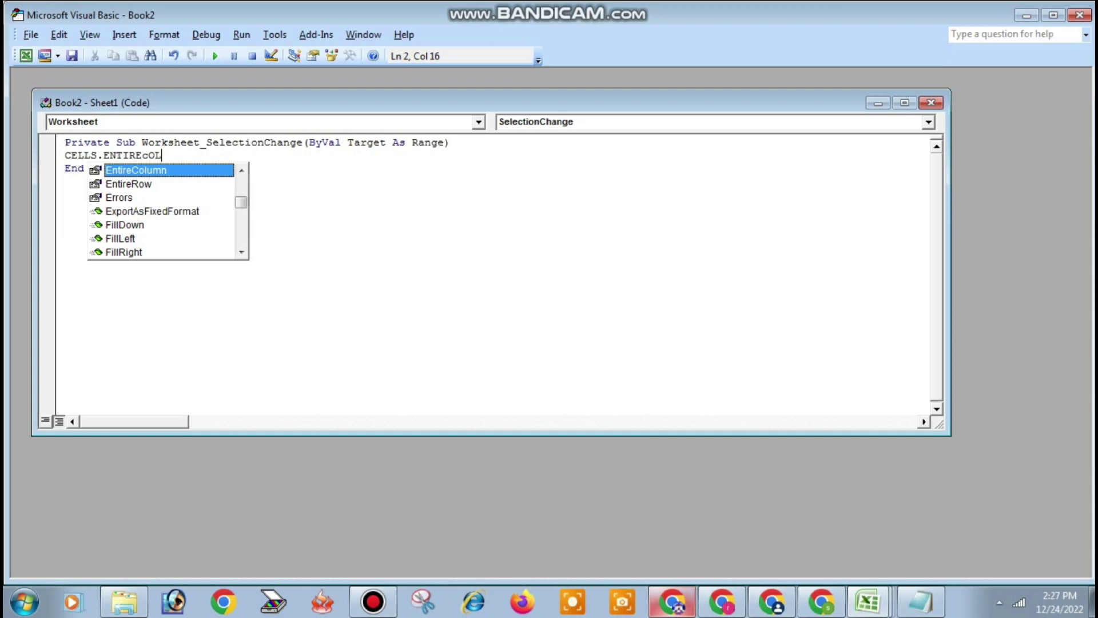
type("UMN")
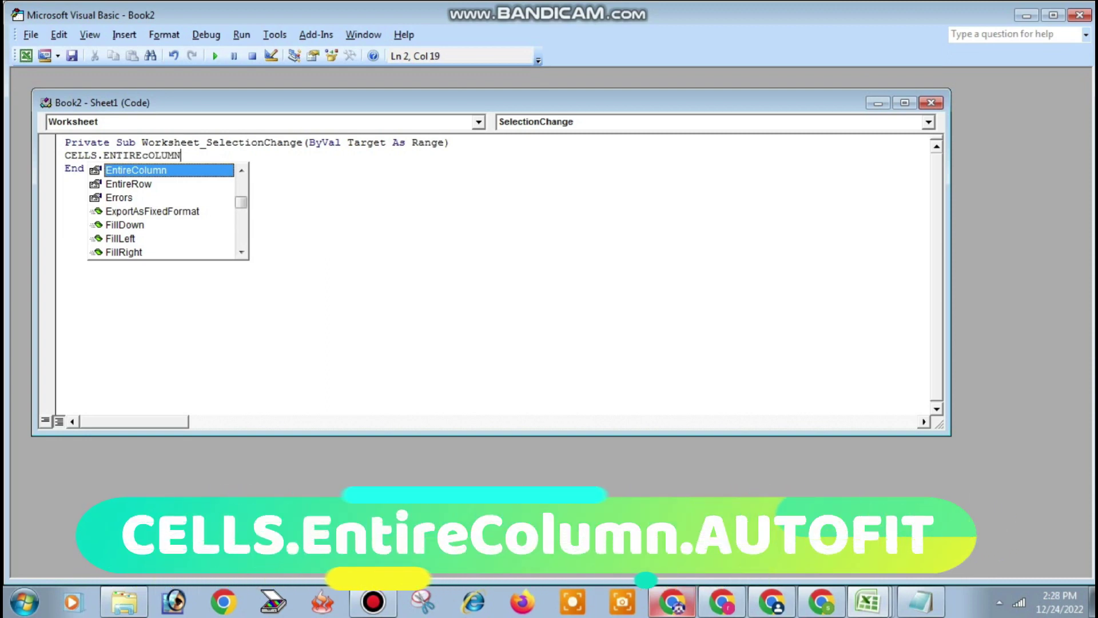
key("BackSpace")
key("BackSpace")
key("BackSpace")
key("BackSpace")
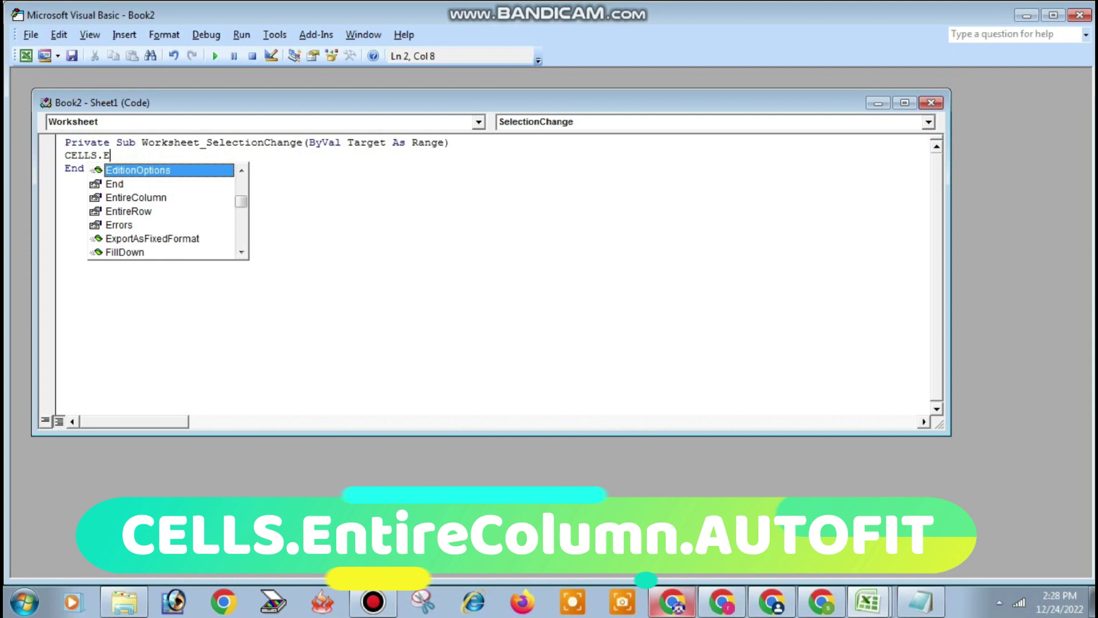
type("N")
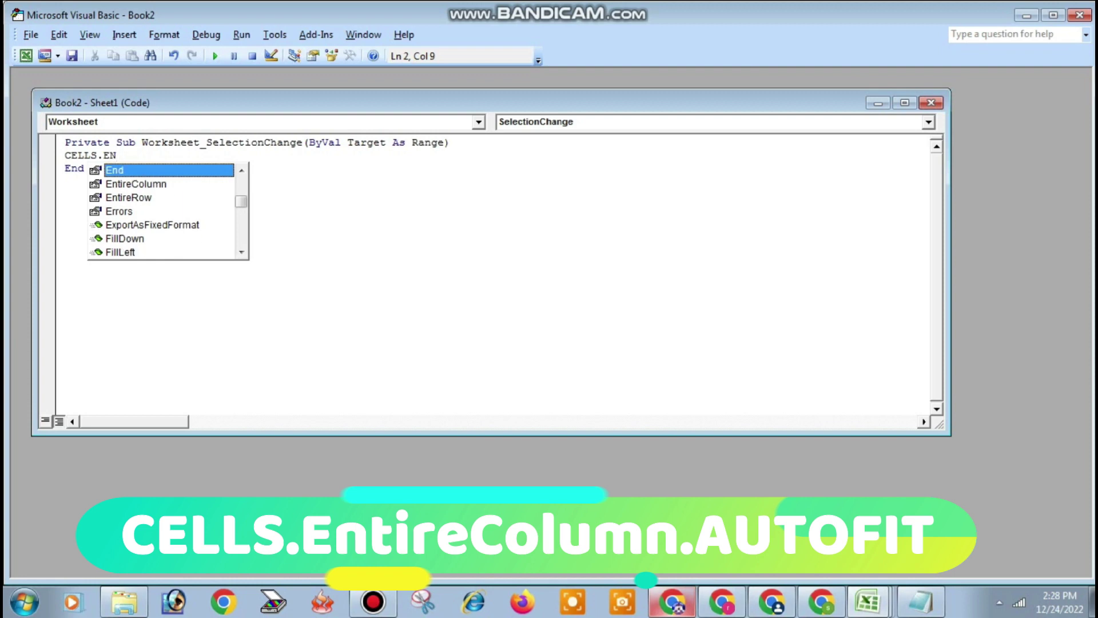
type("TI")
key("BackSpace")
key("BackSpace")
key("BackSpace")
key("BackSpace")
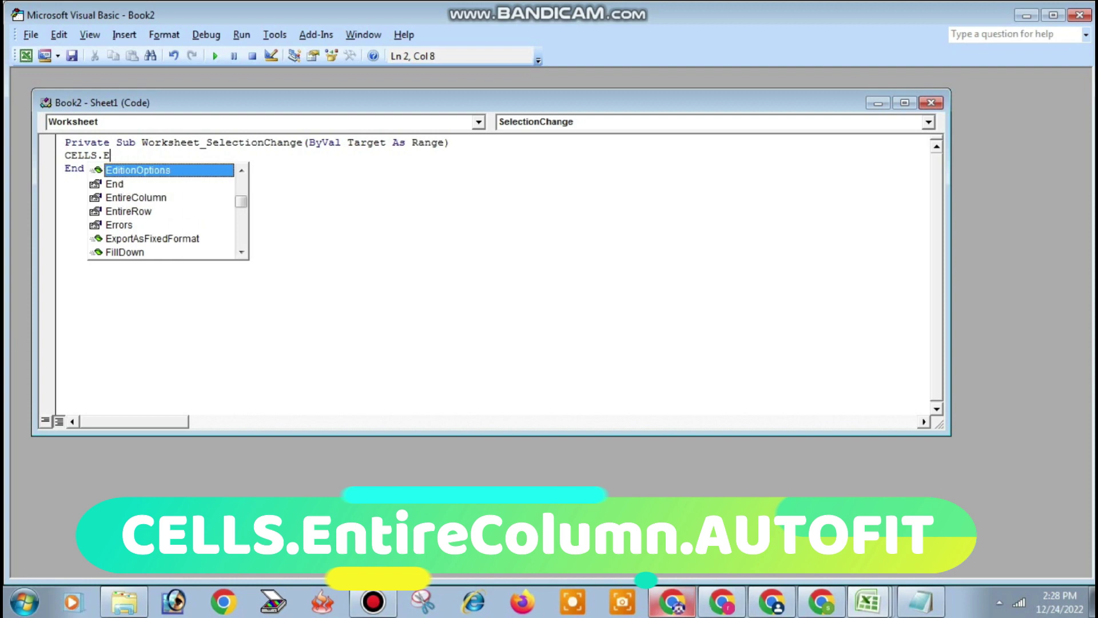
type("ntire")
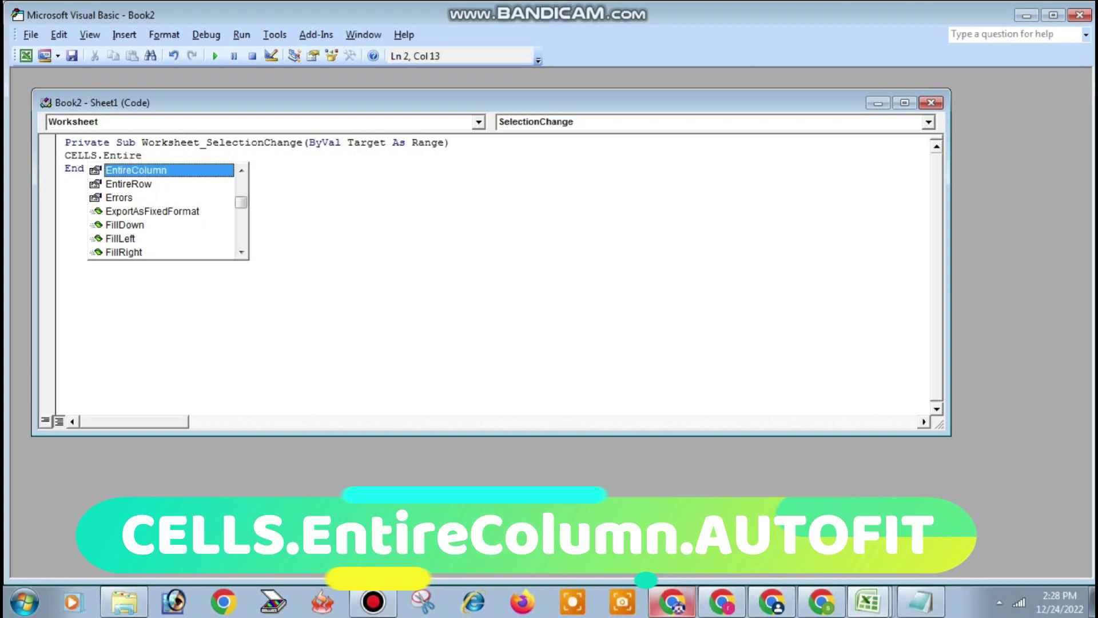
type("Col")
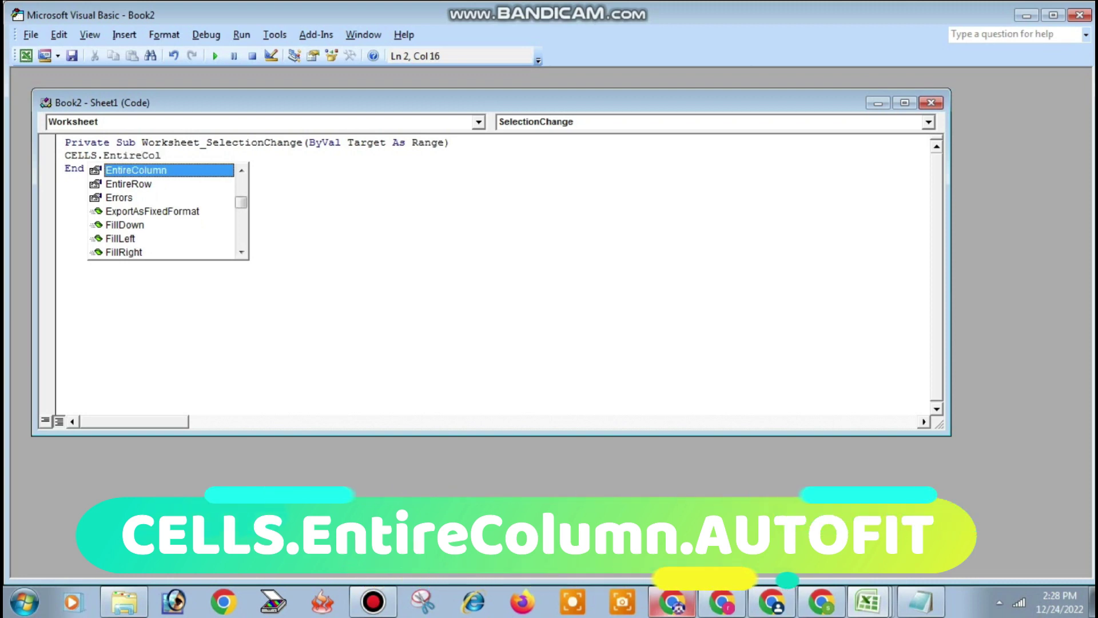
type("umn")
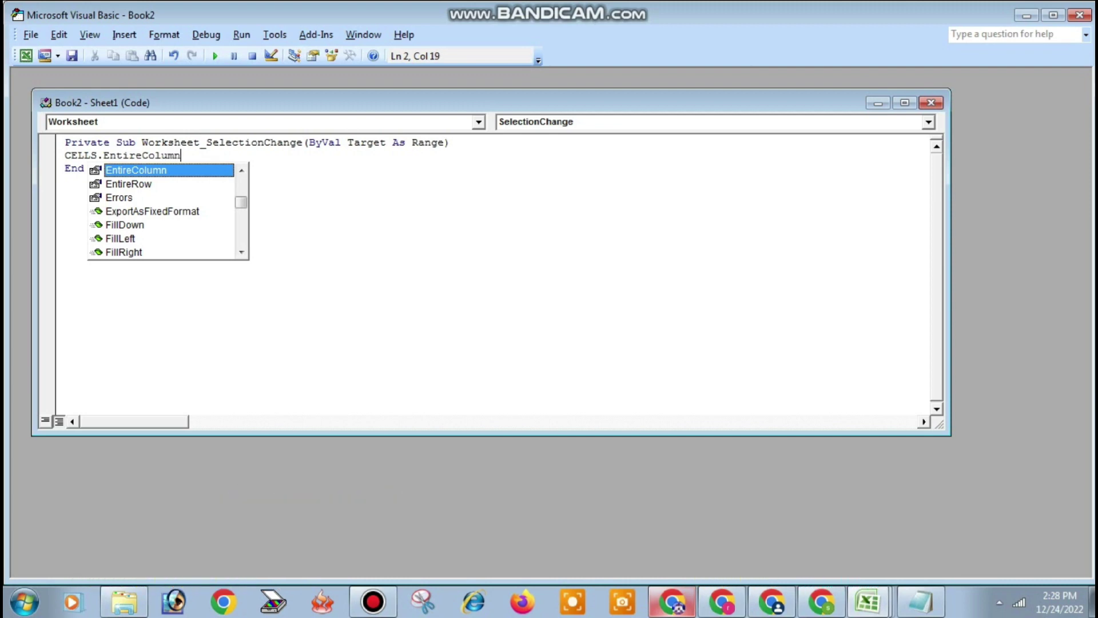
type(".")
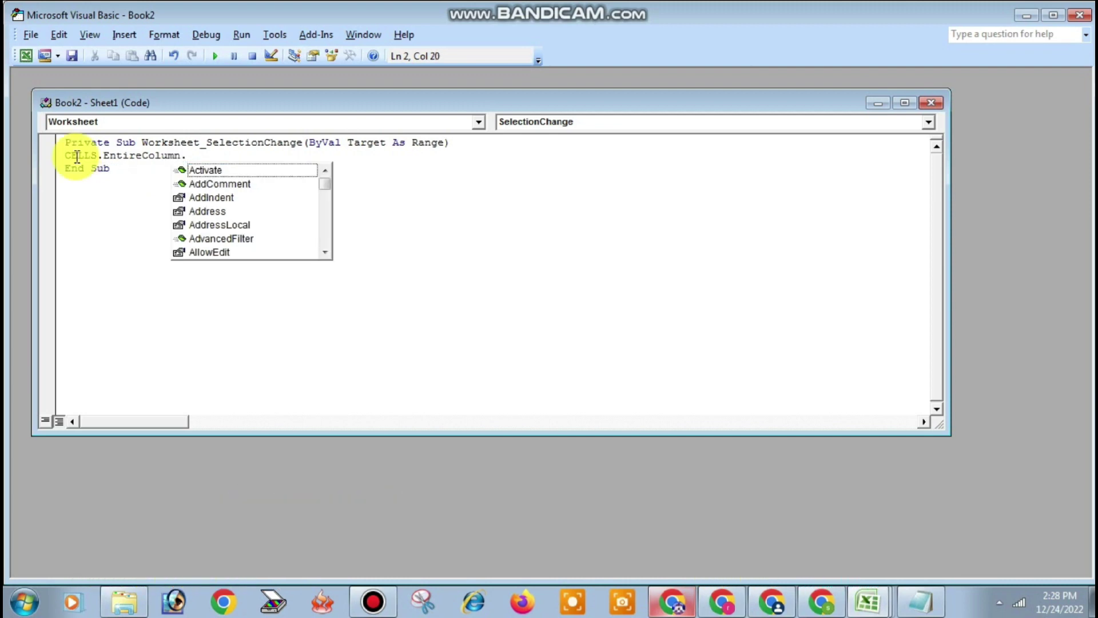
type("a")
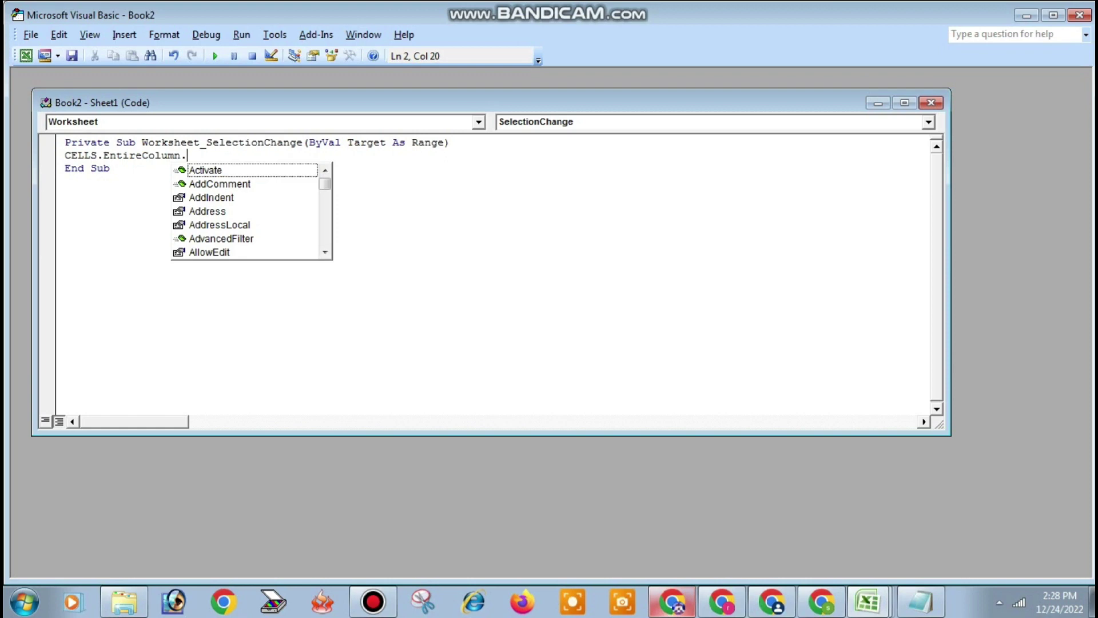
type("uto")
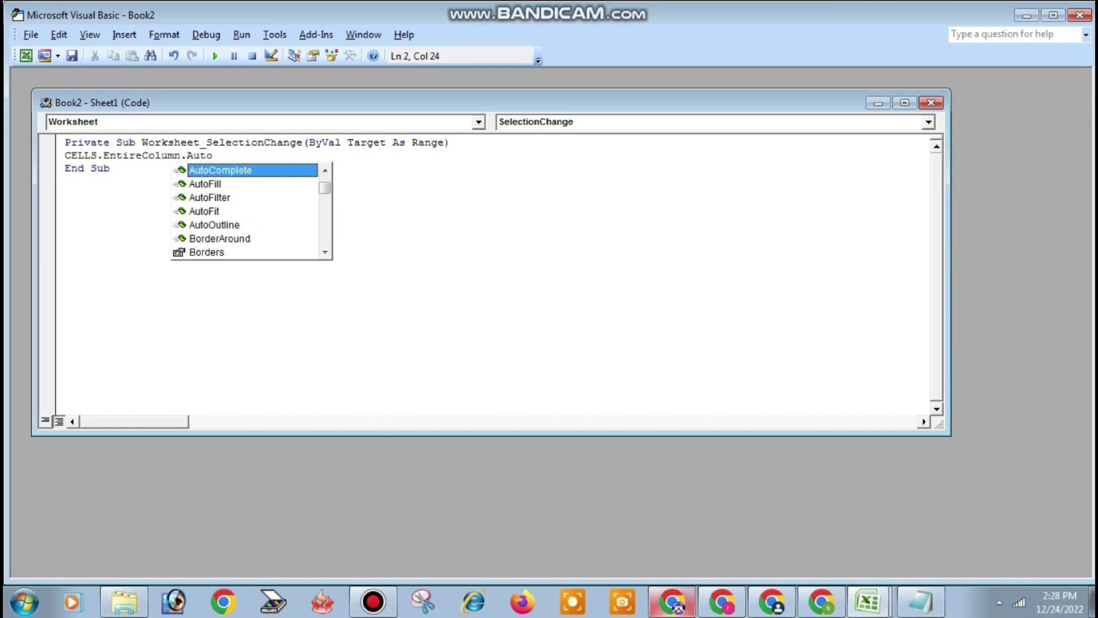
type("fit")
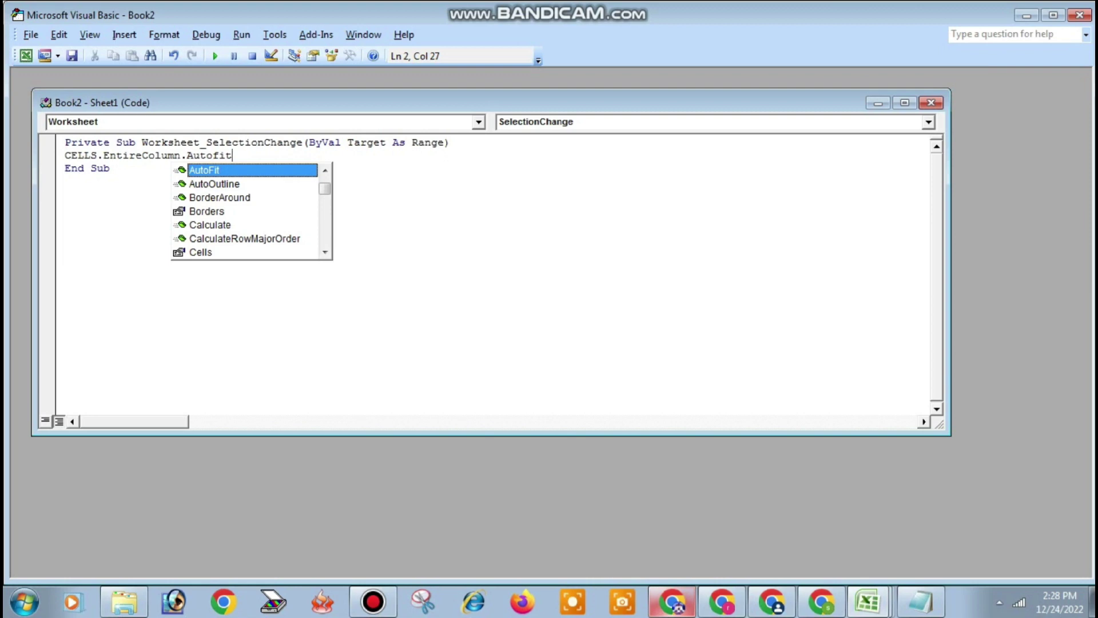
Step: Finish the AutoFit line, minimize the code window and return to the Book2 workbook
left_click(442, 221)
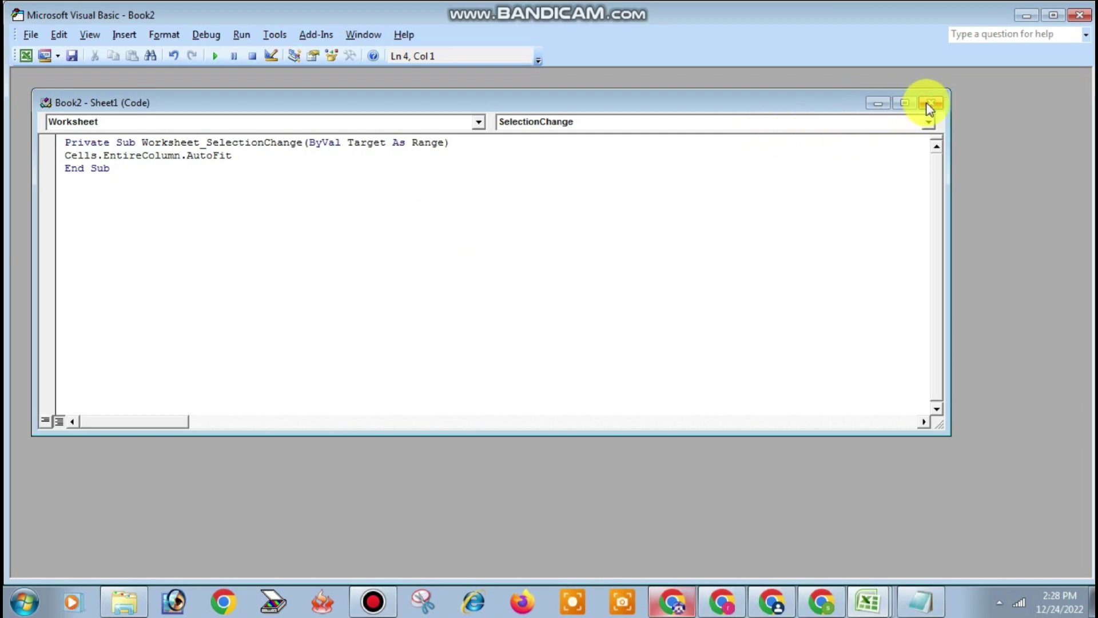
left_click(877, 103)
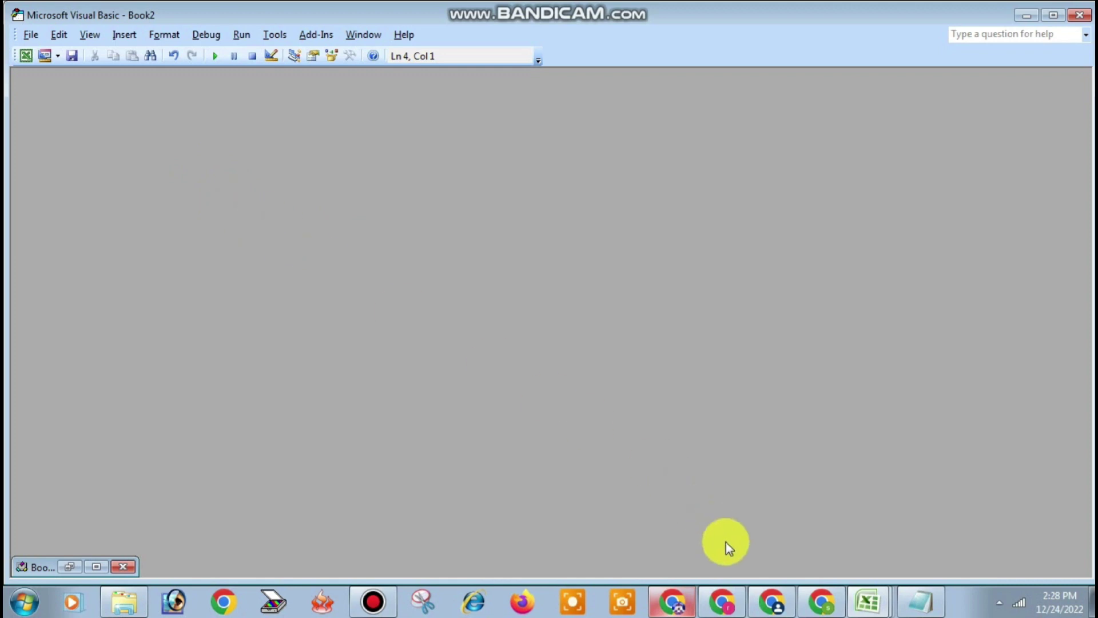
left_click(870, 604)
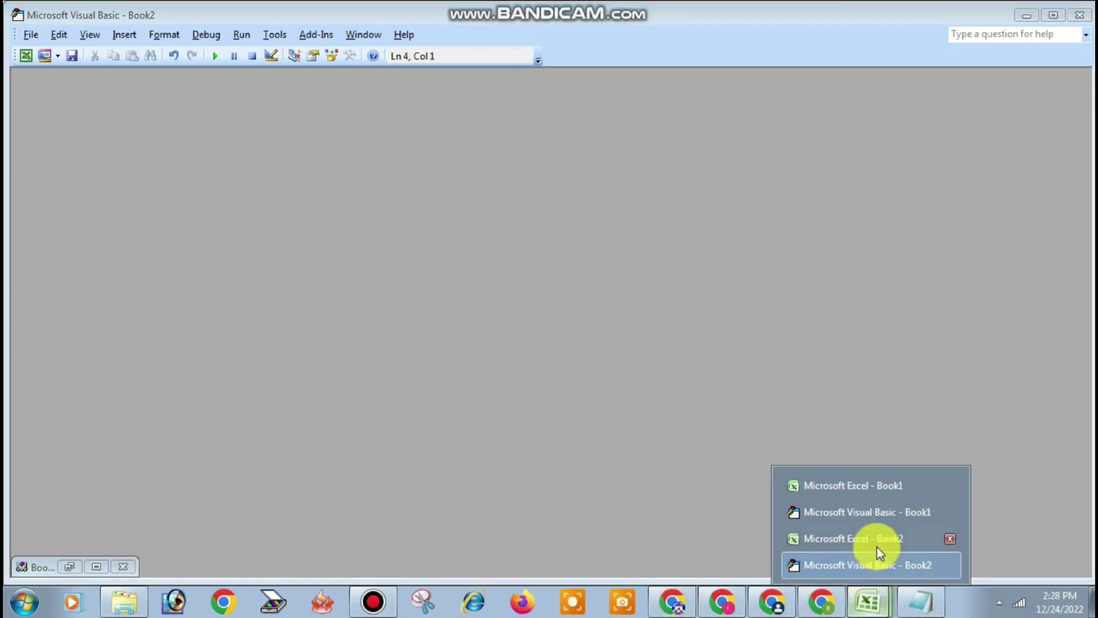
left_click(841, 483)
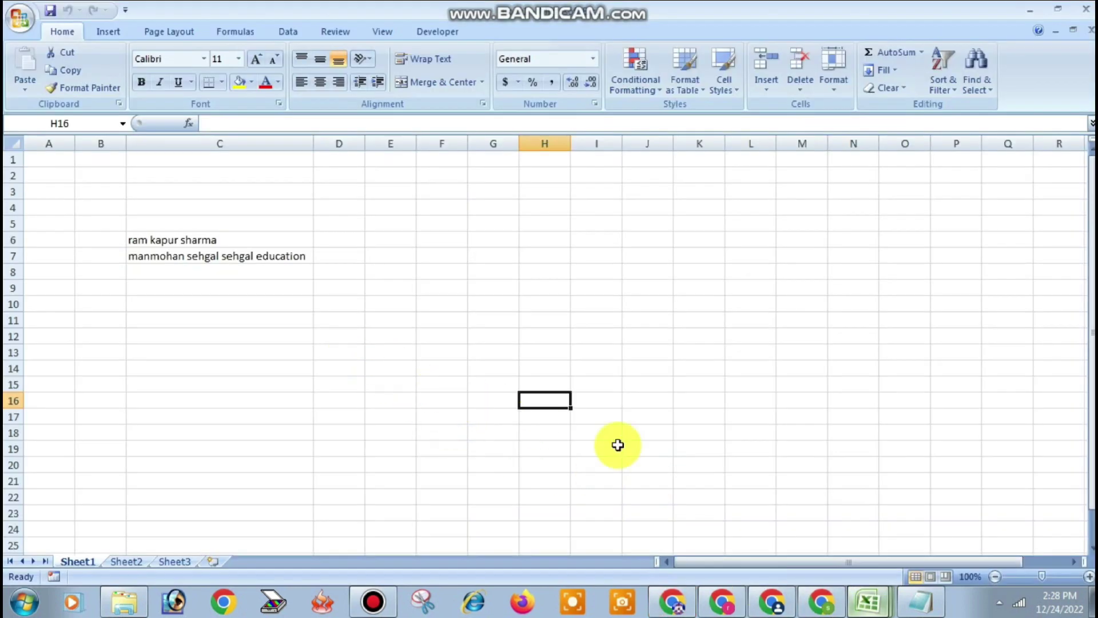
left_click(870, 602)
left_click(847, 539)
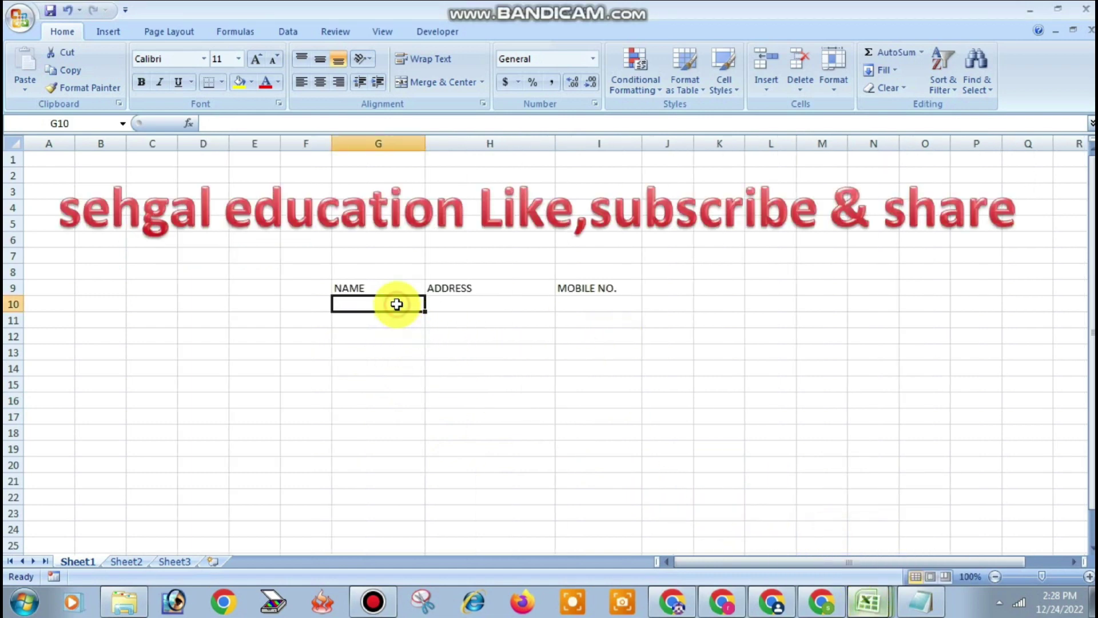
Step: Enter the first person's full name in G10 so column G auto-fits to it
type("man")
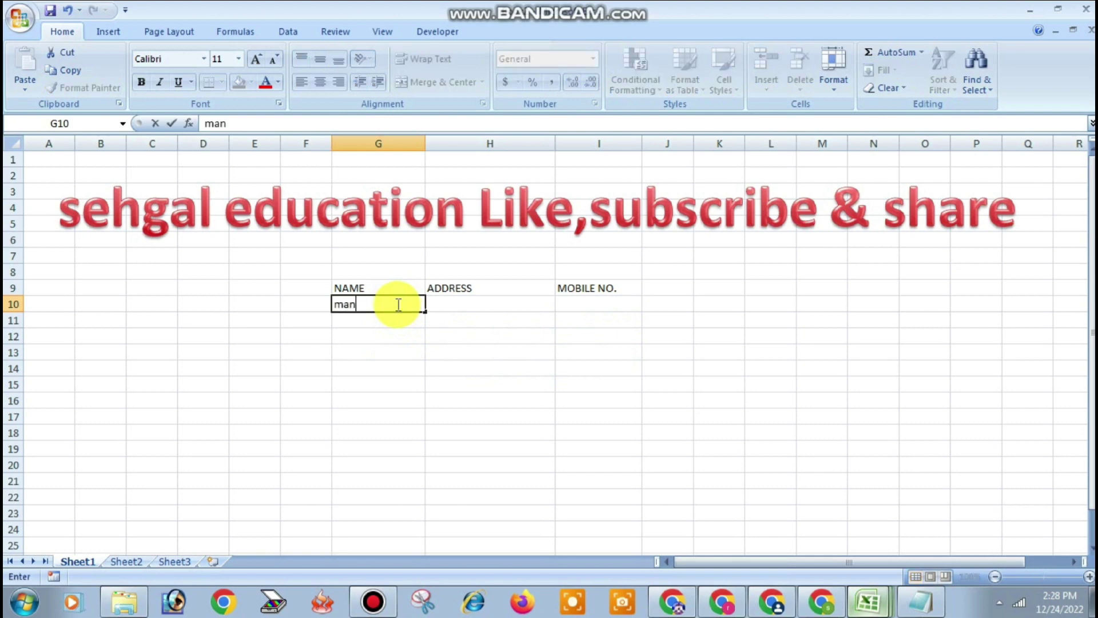
key("BackSpace")
key("BackSpace")
key("BackSpace")
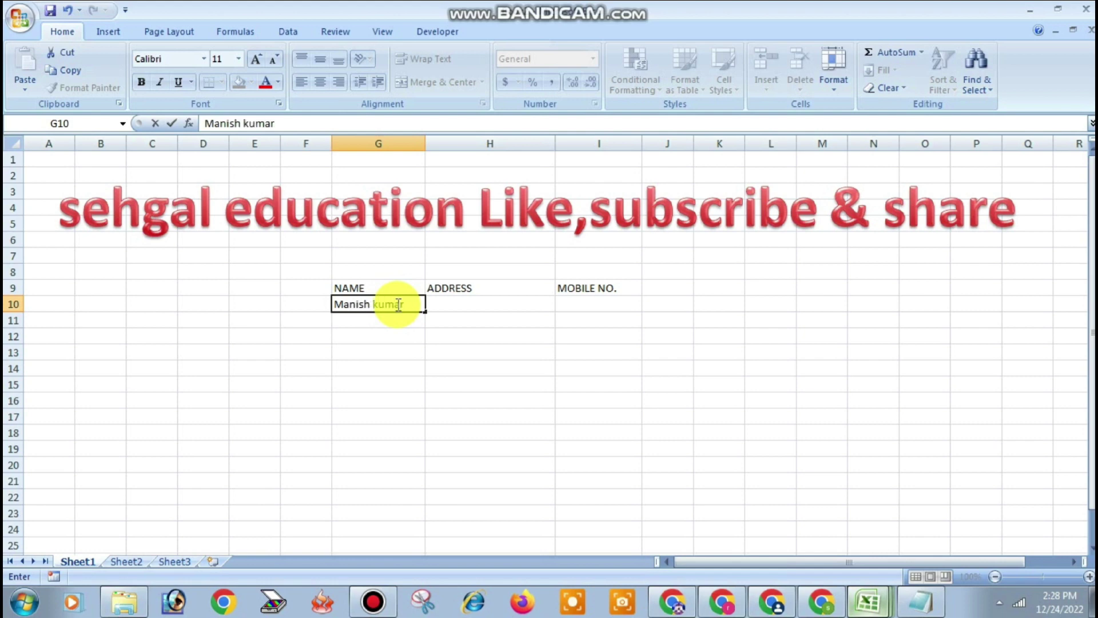
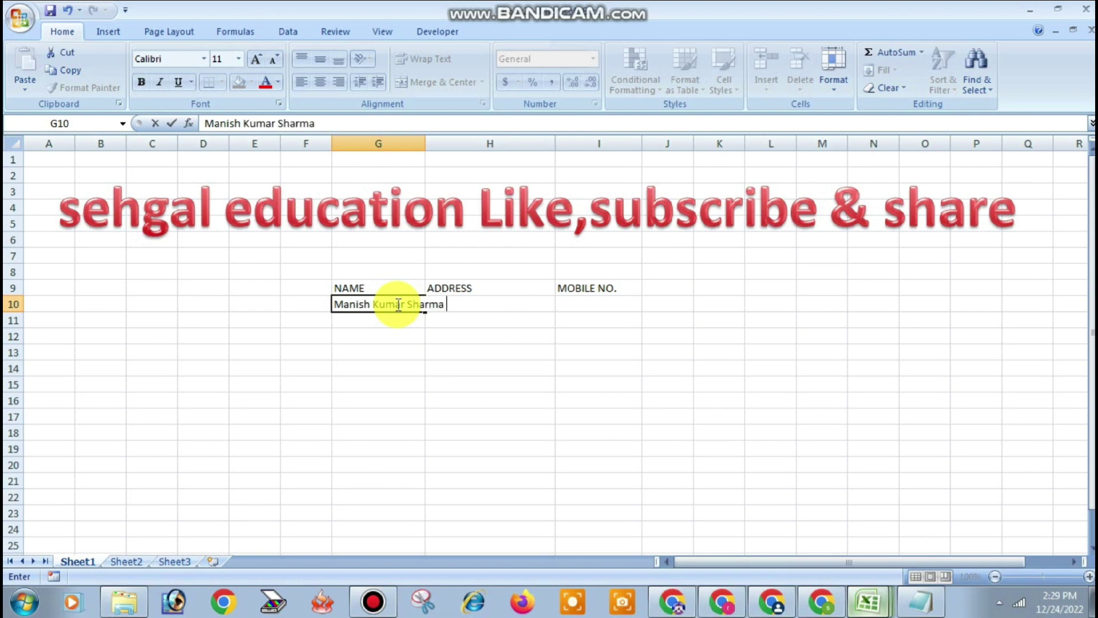
left_click(492, 334)
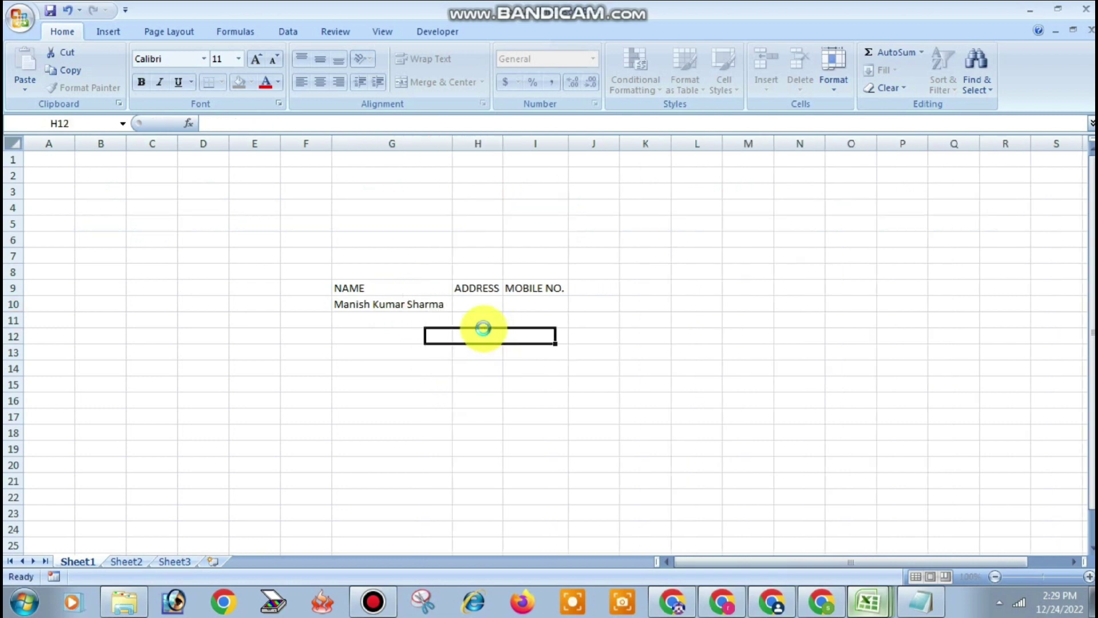
Step: Enter the first person's address in H10 so column H widens to fit it
left_click(474, 308)
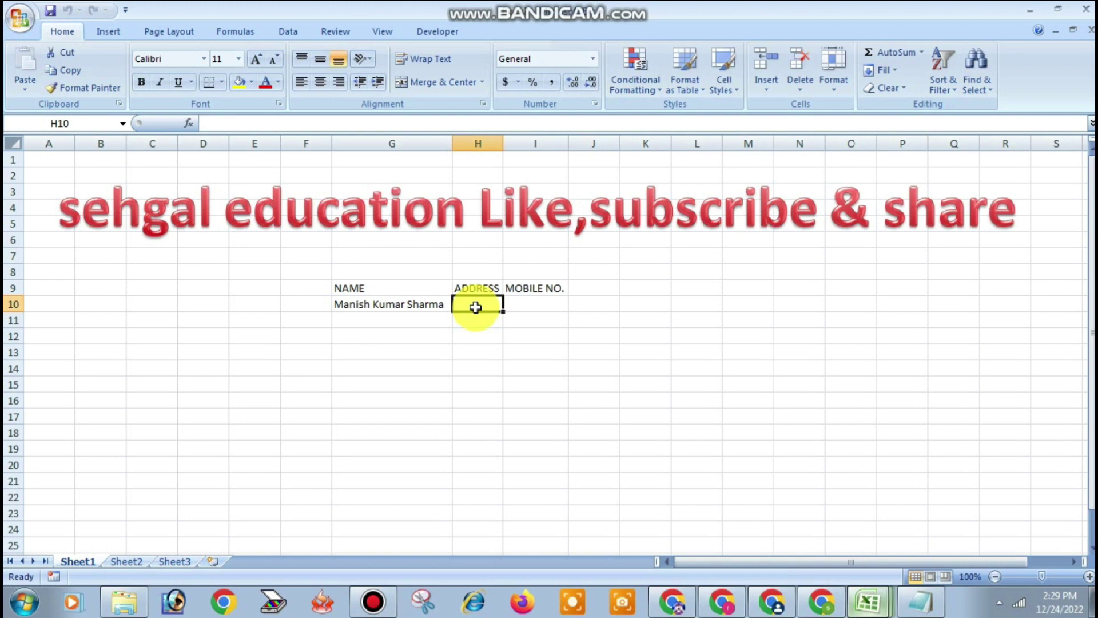
type("ro")
key("BackSpace")
key("BackSpace")
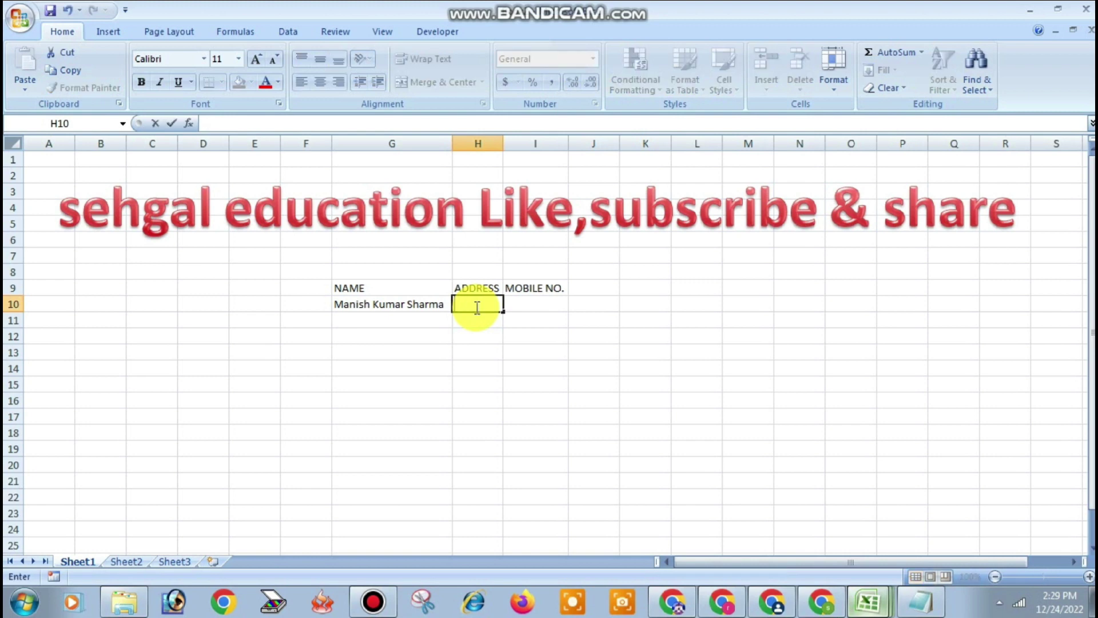
type("Sadar B")
type("azar P")
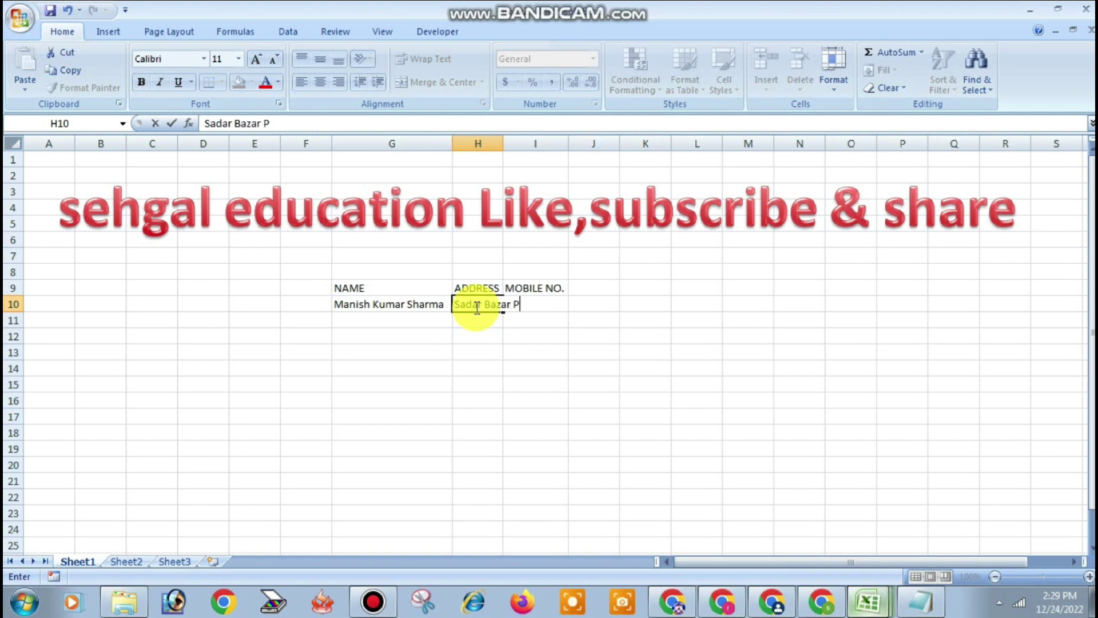
type("urani C")
type("hawani ")
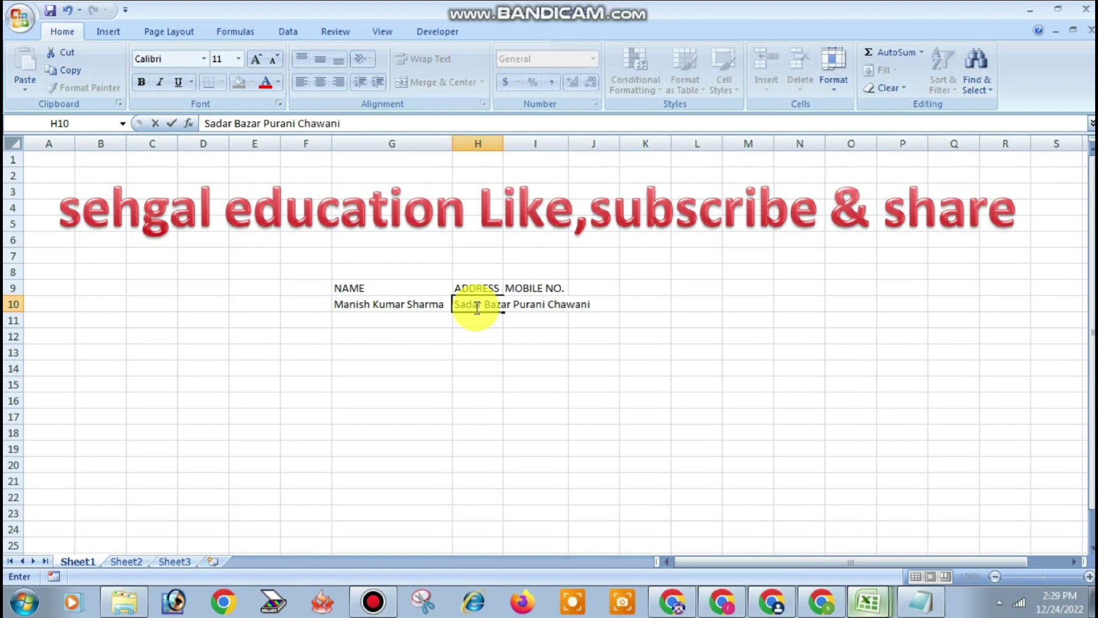
type("Ag")
type("ra")
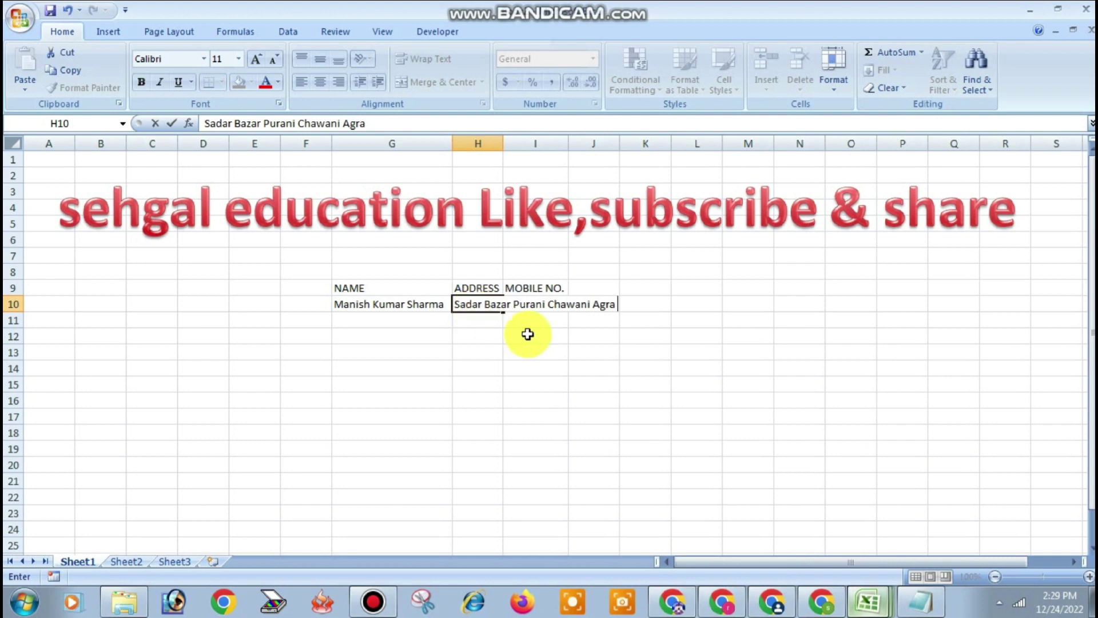
left_click(527, 335)
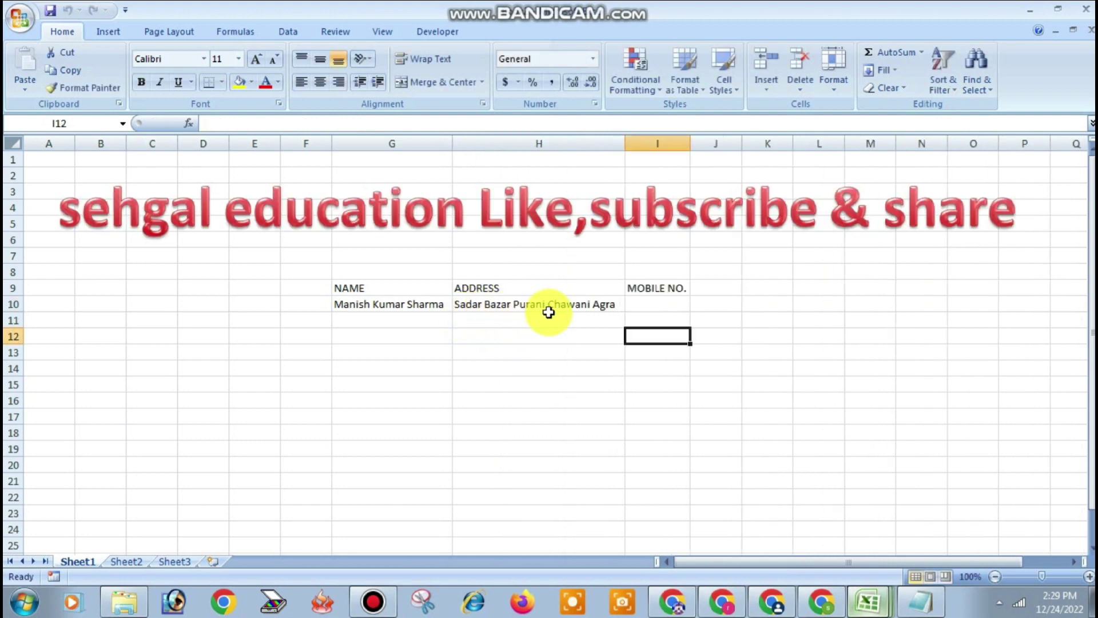
Step: Enter a mobile number in I10, then delete it after it shows in scientific notation
left_click(666, 310)
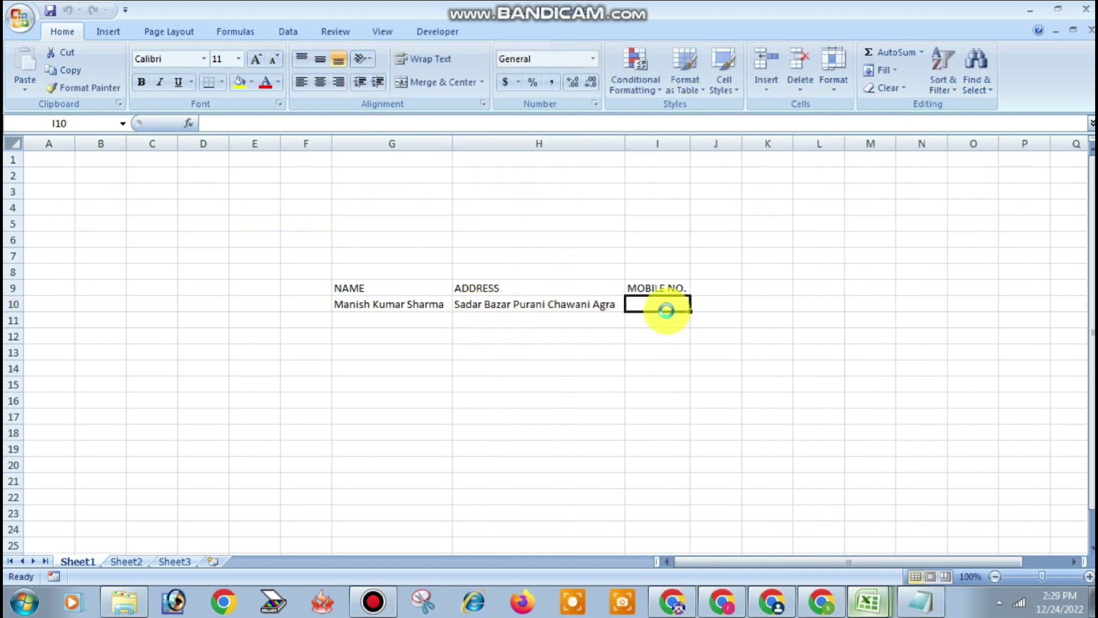
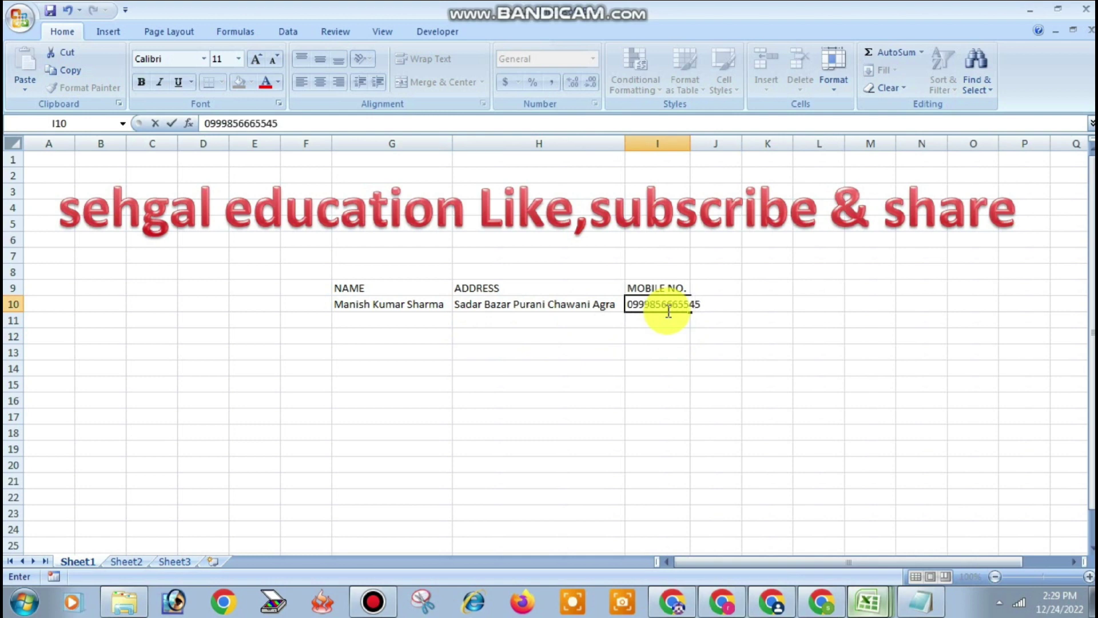
left_click(687, 352)
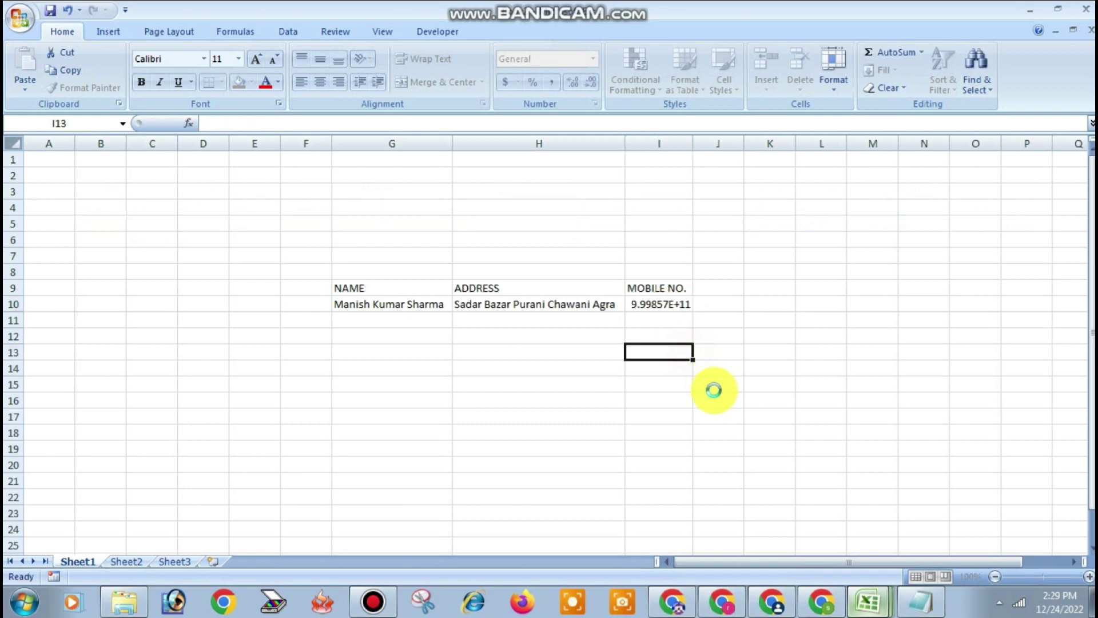
left_click(656, 302)
key("Delete")
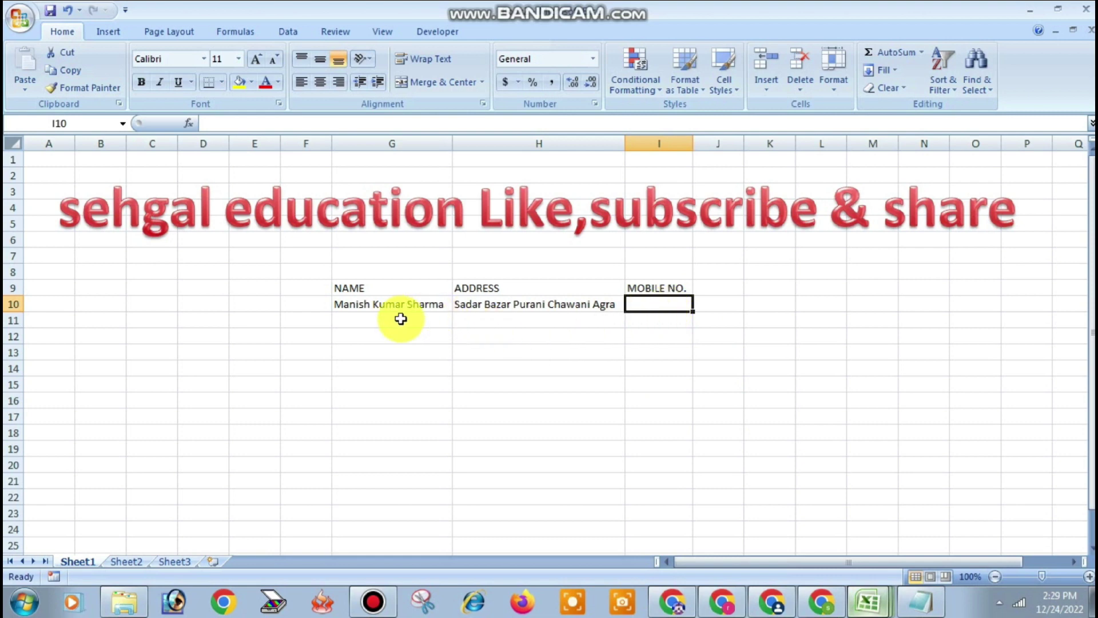
left_click(367, 322)
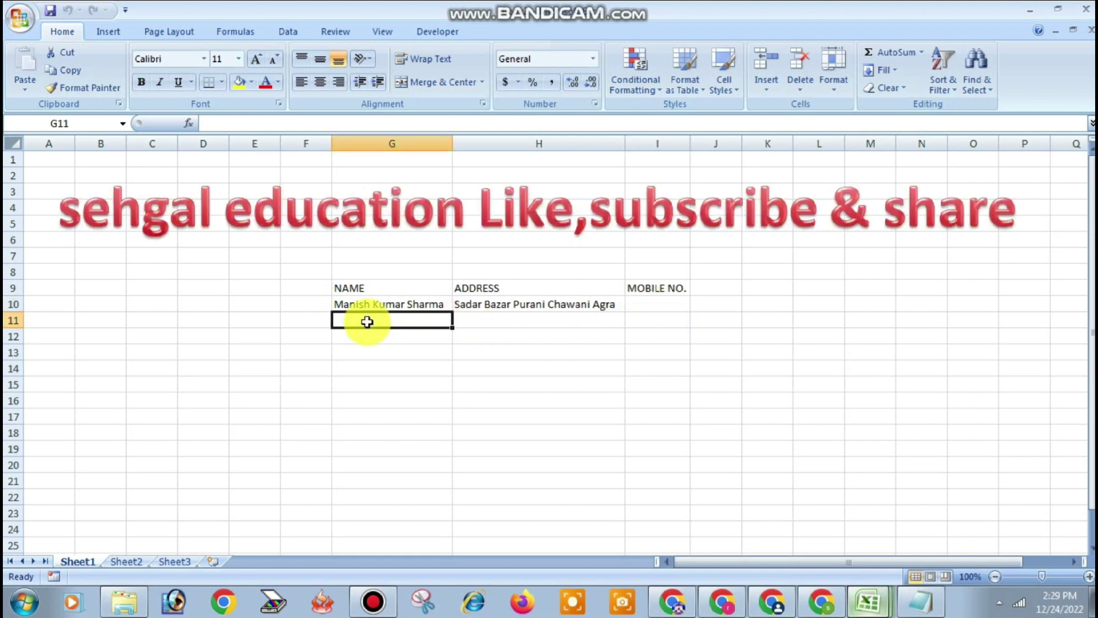
Step: Enter the second person's name in G11 and their longer address in H11
type("sa")
key("BackSpace")
key("BackSpace")
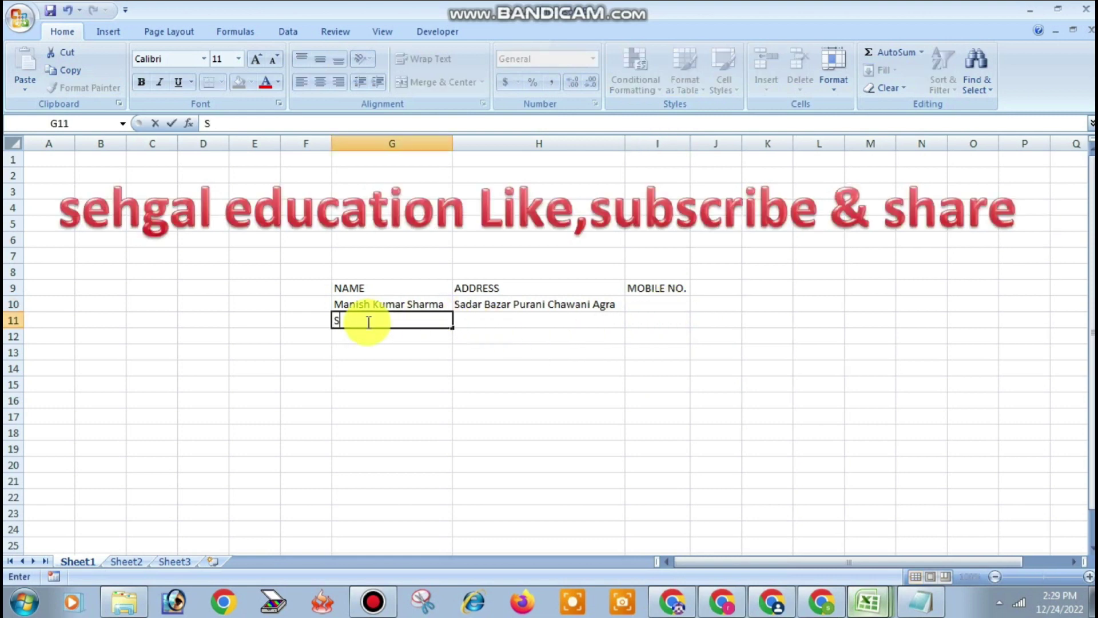
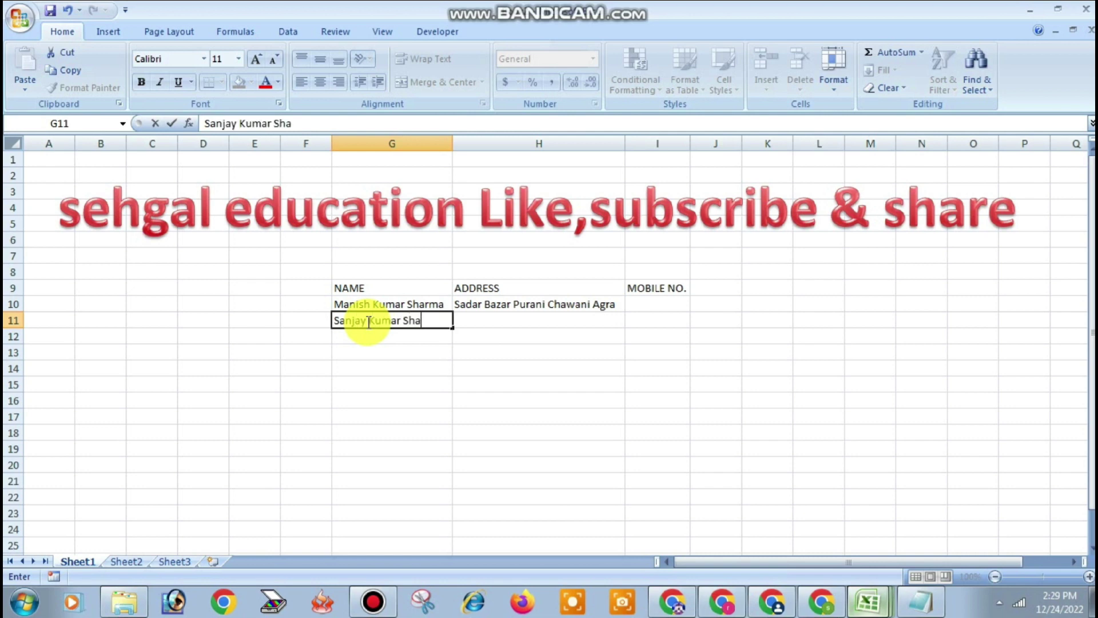
key("Tab")
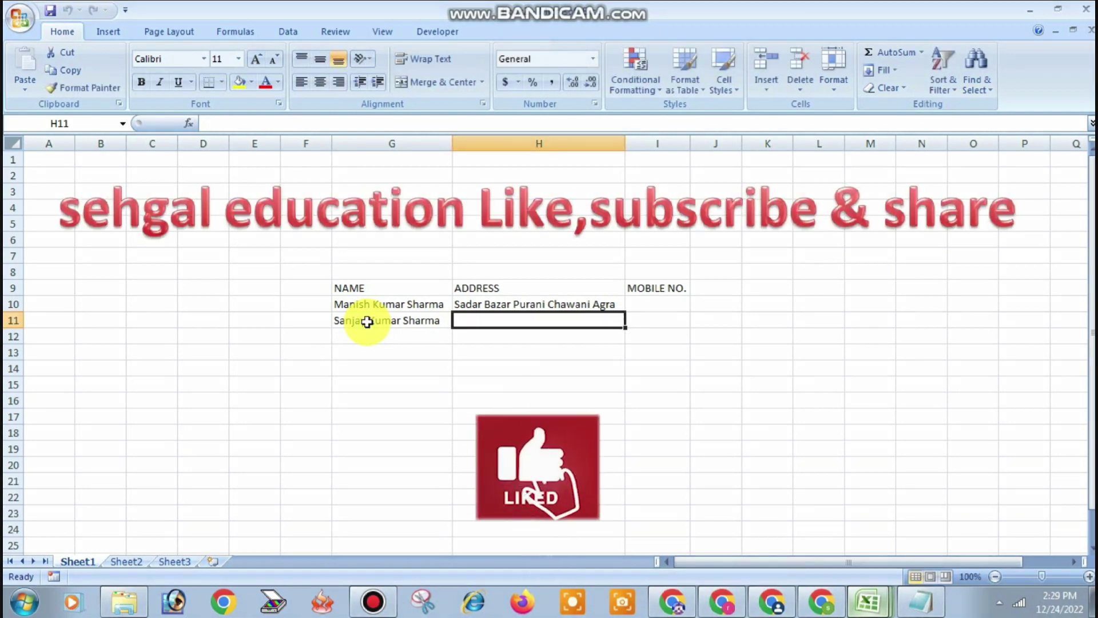
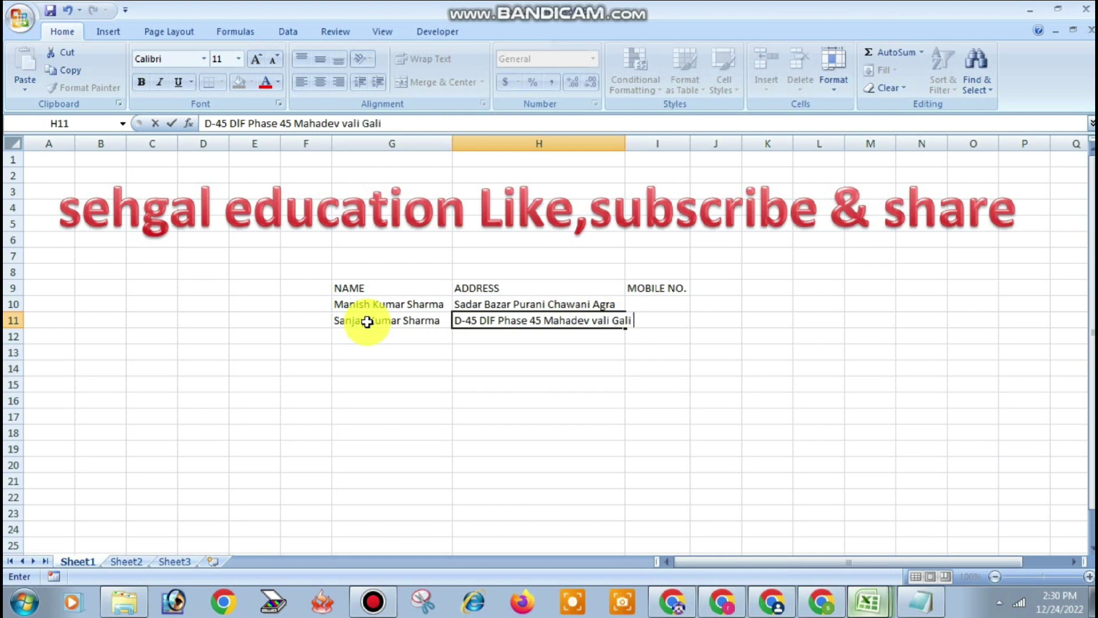
key("Return")
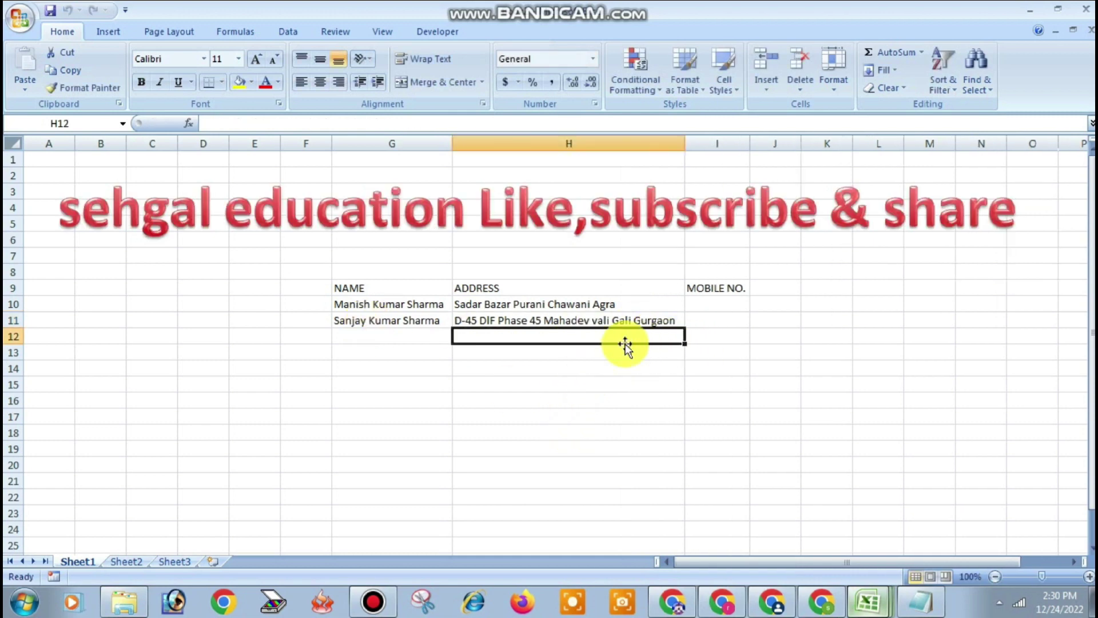
Step: Start typing a name in G12 so AutoComplete suggests the second person's name
left_click(380, 336)
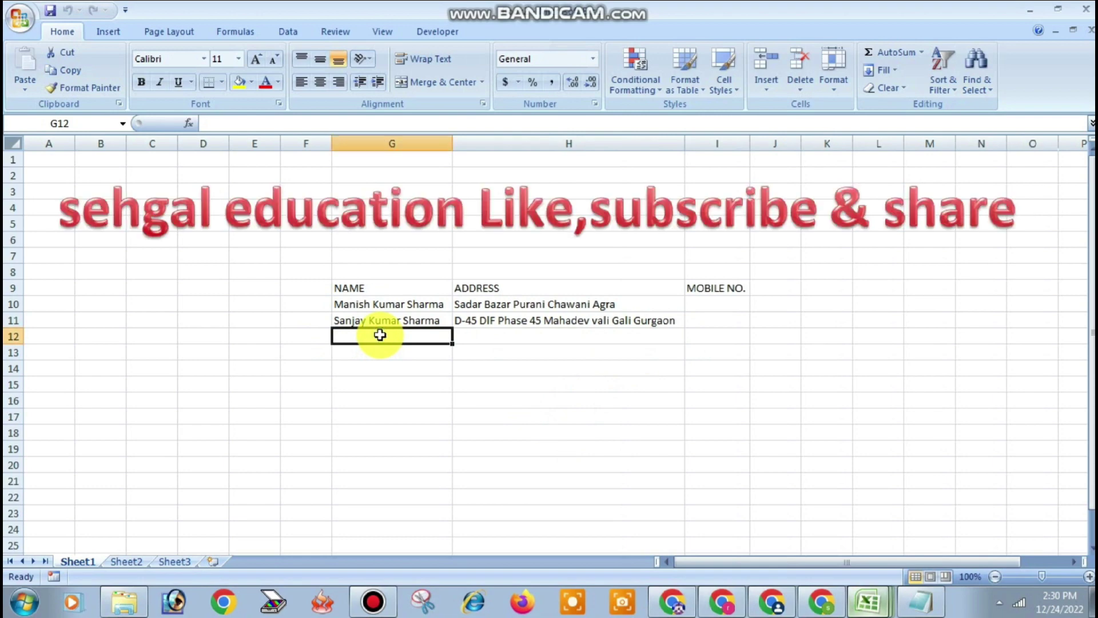
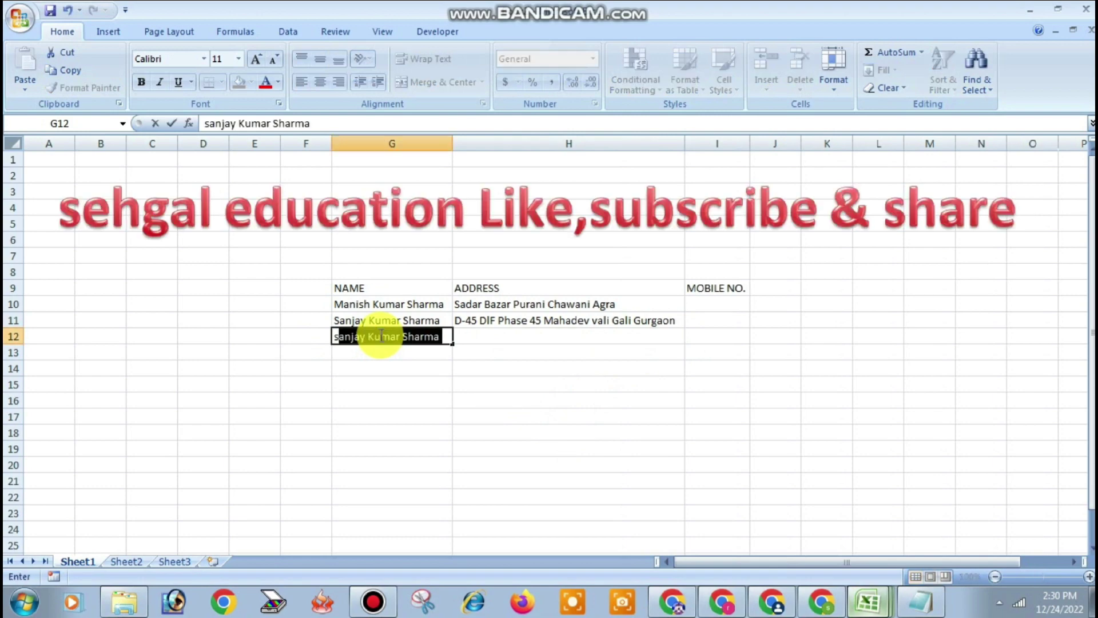
type("s")
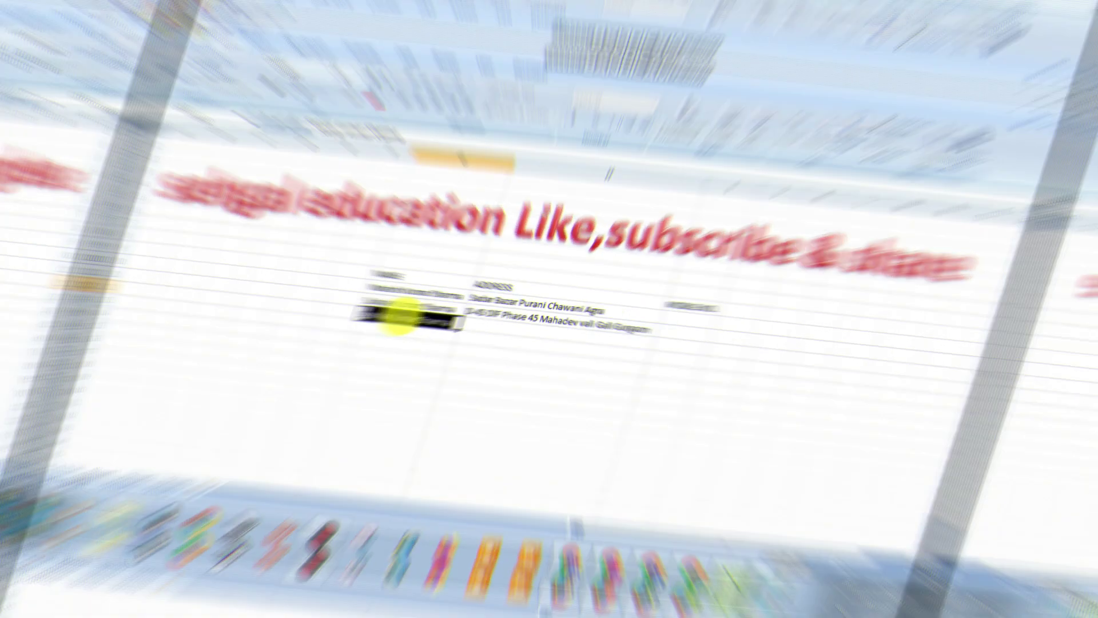